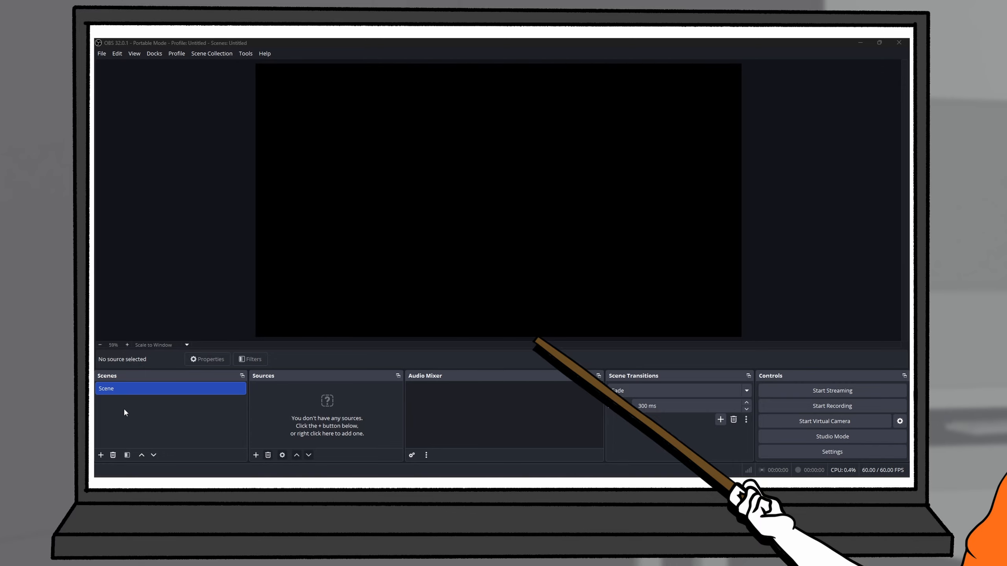
Add a new scene named "Social media rotator"
left_click(101, 455)
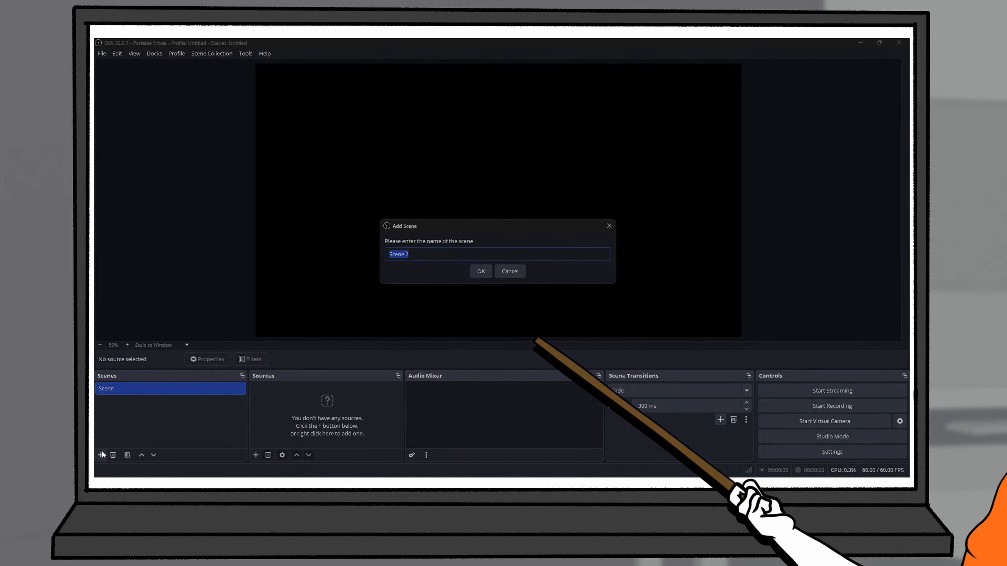
type("Social media rotatrt")
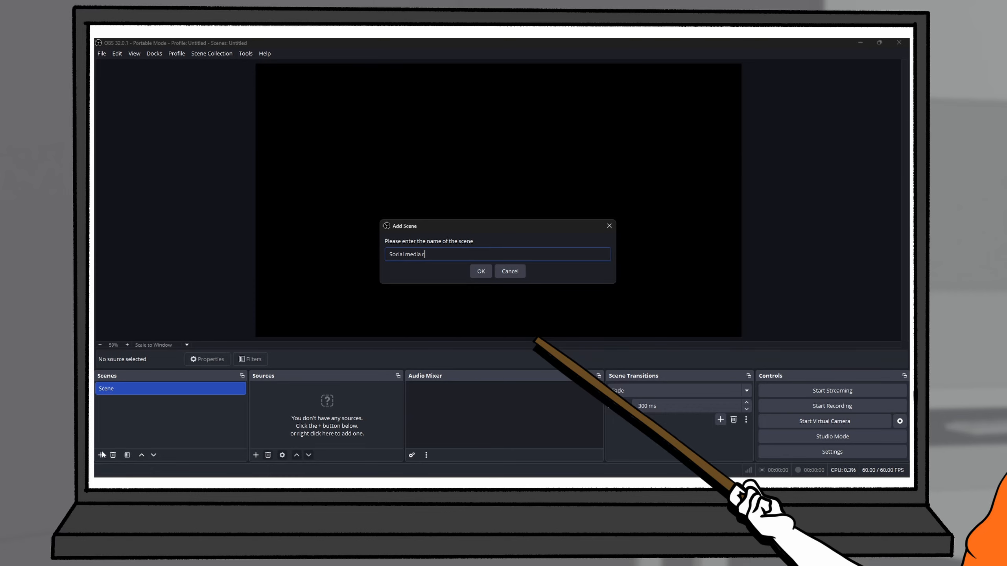
key("BackSpace")
key("BackSpace")
type("or")
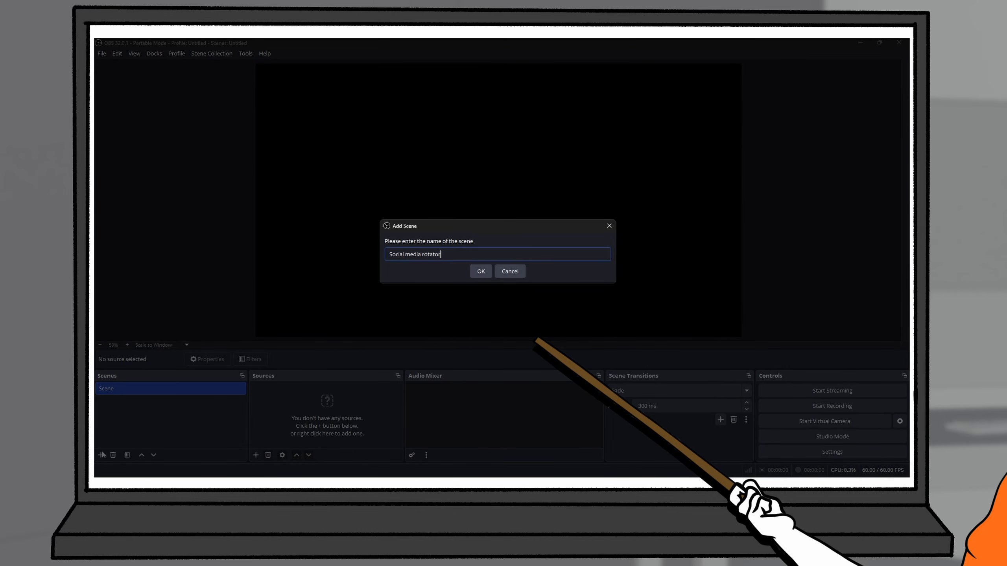
key("Return")
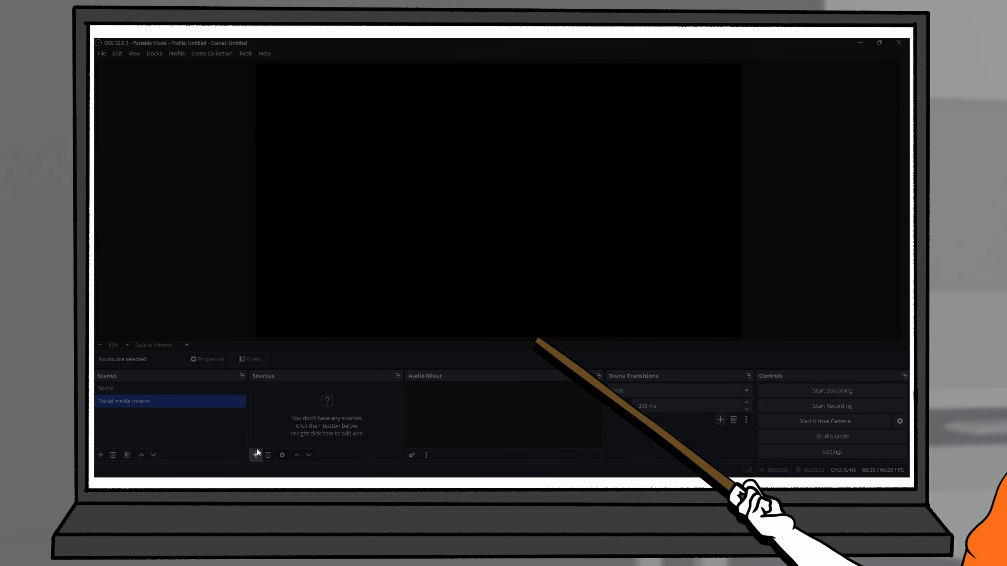
Add a new Text (GDI+) source named "twitch" to the Social media rotator scene
left_click(256, 456)
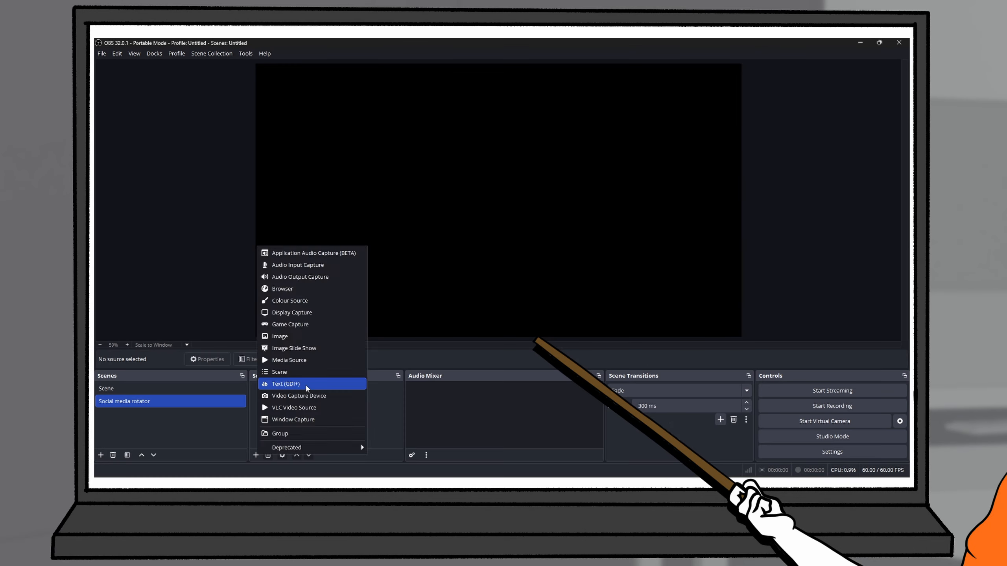
left_click(310, 388)
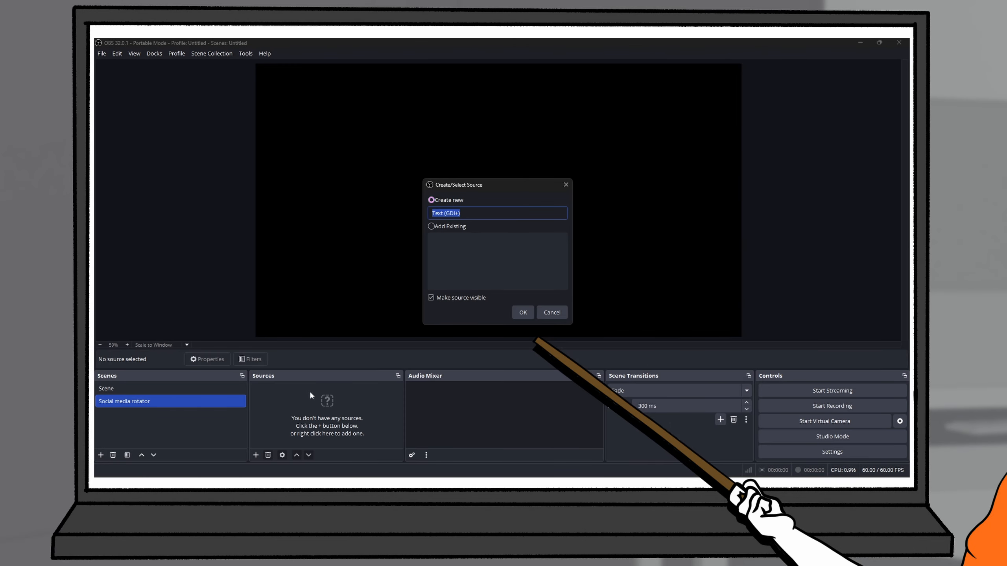
type("twitch")
key("Return")
Set the twitch source's text to "twitch.tv/stylloo"
type("twwitch")
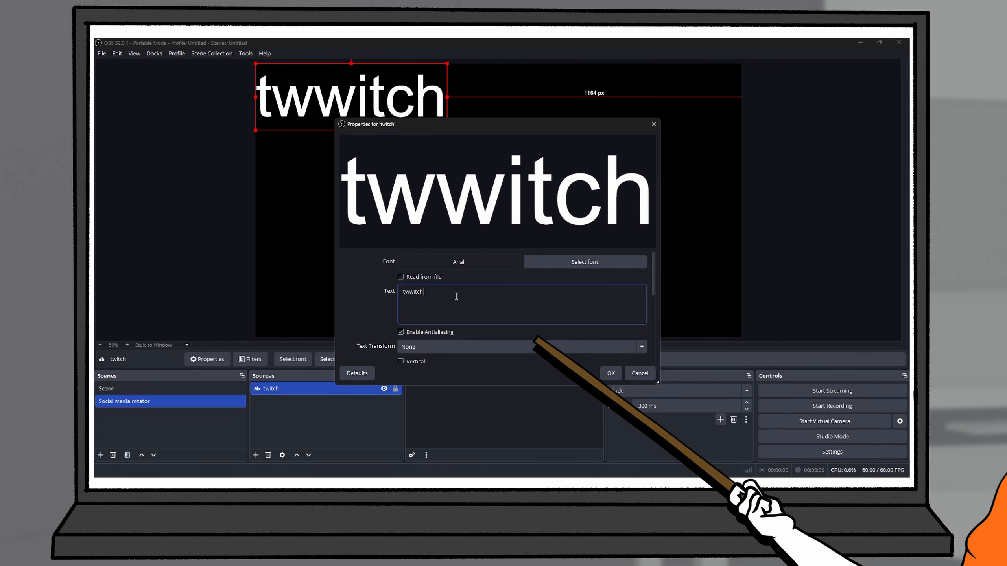
key("BackSpace")
key("BackSpace")
key("BackSpace")
key("BackSpace")
key("BackSpace")
type("itch.")
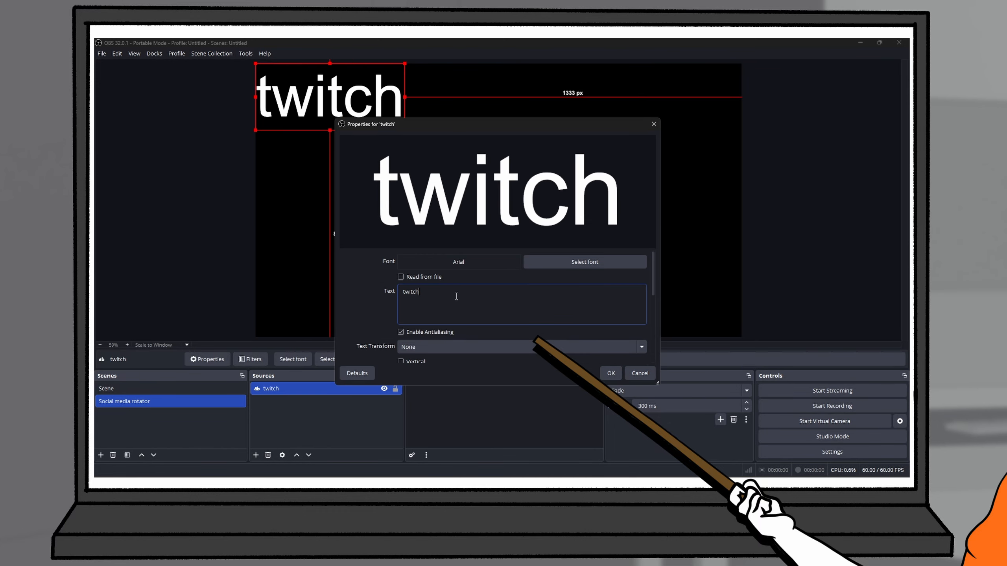
type("tv")
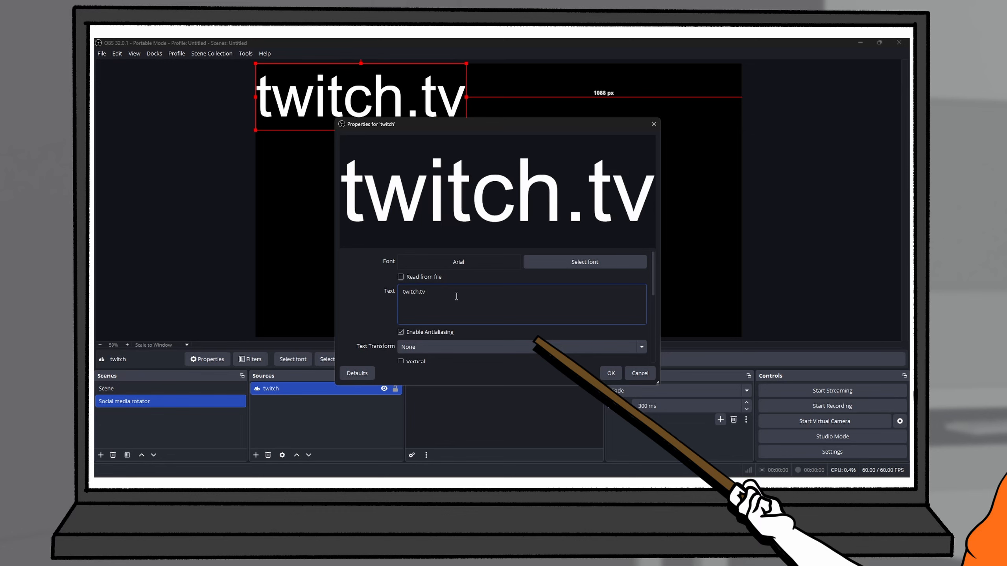
type("/stylloo")
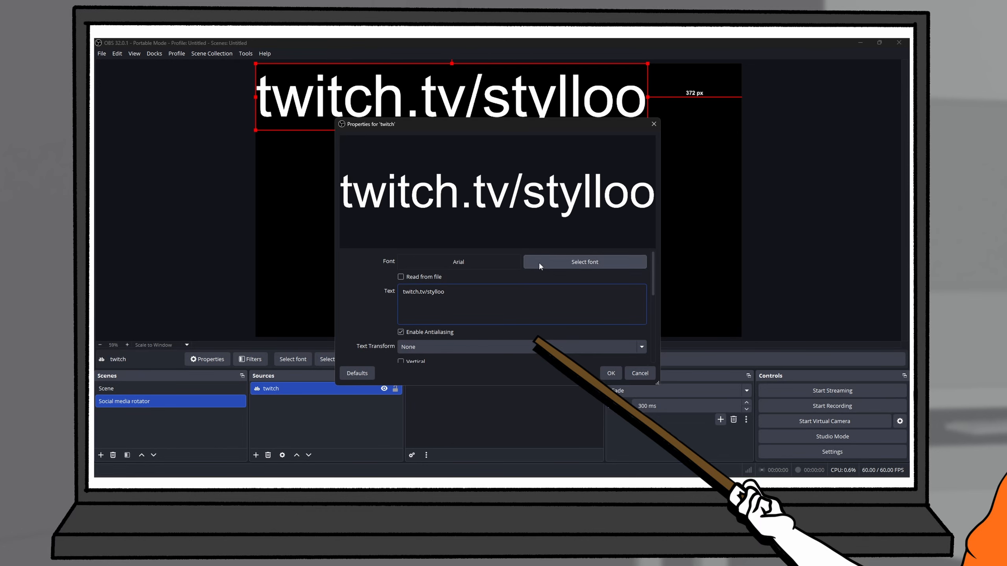
Change the twitch text's font to Luckiest Guy, Regular, at size 50
scroll(540, 281, "down", 2)
scroll(593, 287, "up", 2)
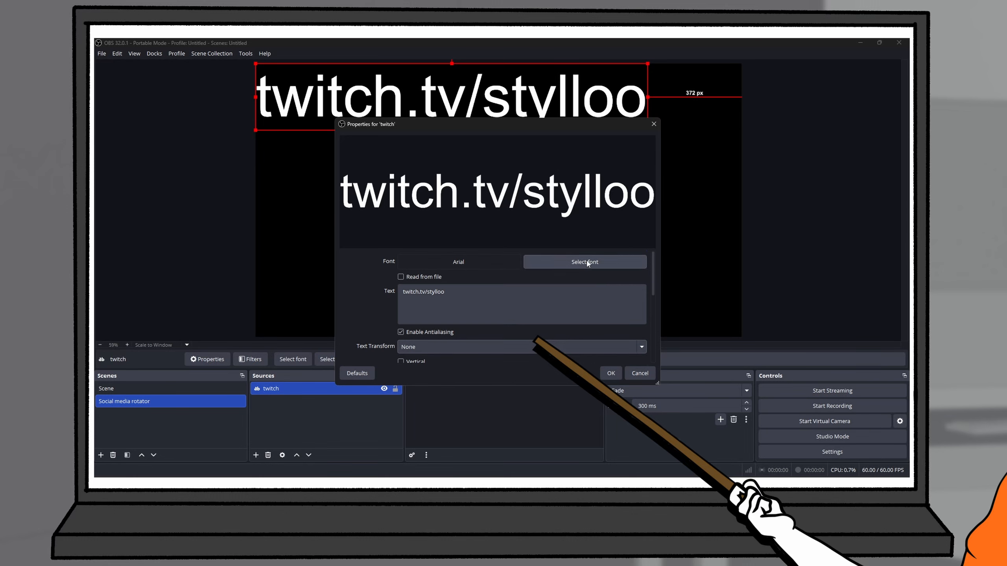
left_click(587, 261)
type("lu")
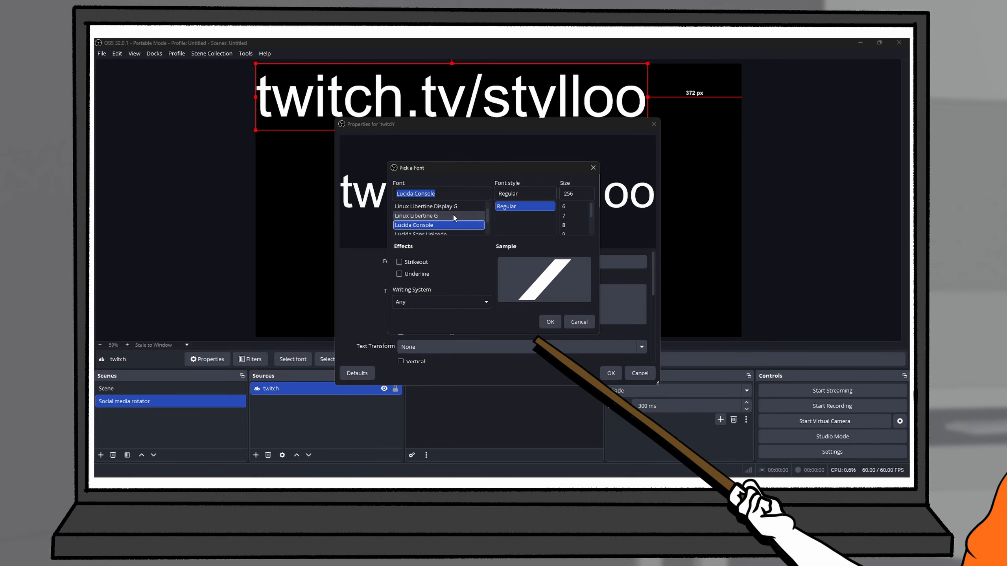
scroll(450, 215, "down", 1)
left_click(443, 215)
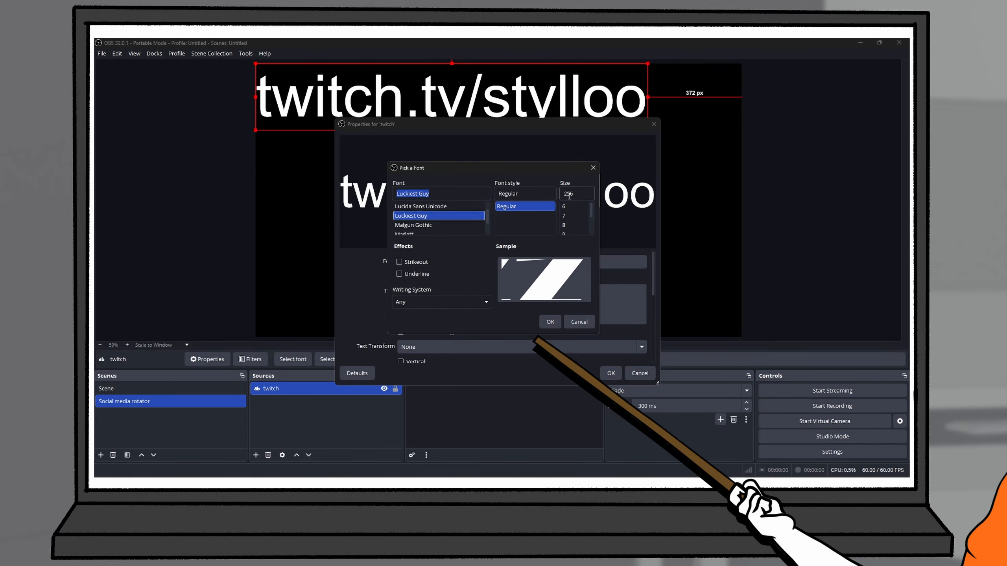
left_click_drag(574, 194, 554, 193)
type("50")
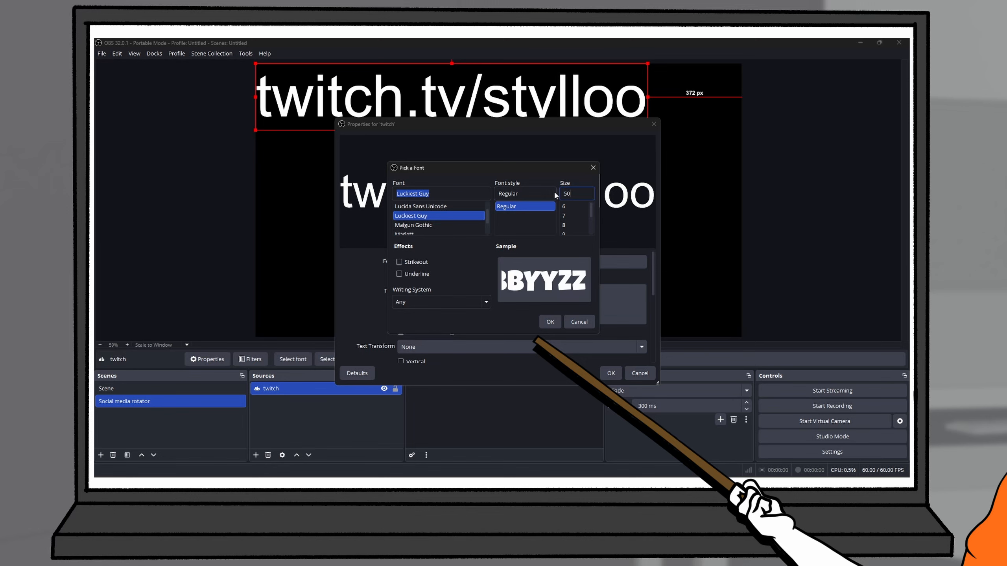
left_click(549, 321)
Give the twitch text a black (#000000) outline of size 5 and accept the source's properties
scroll(363, 297, "down", 2)
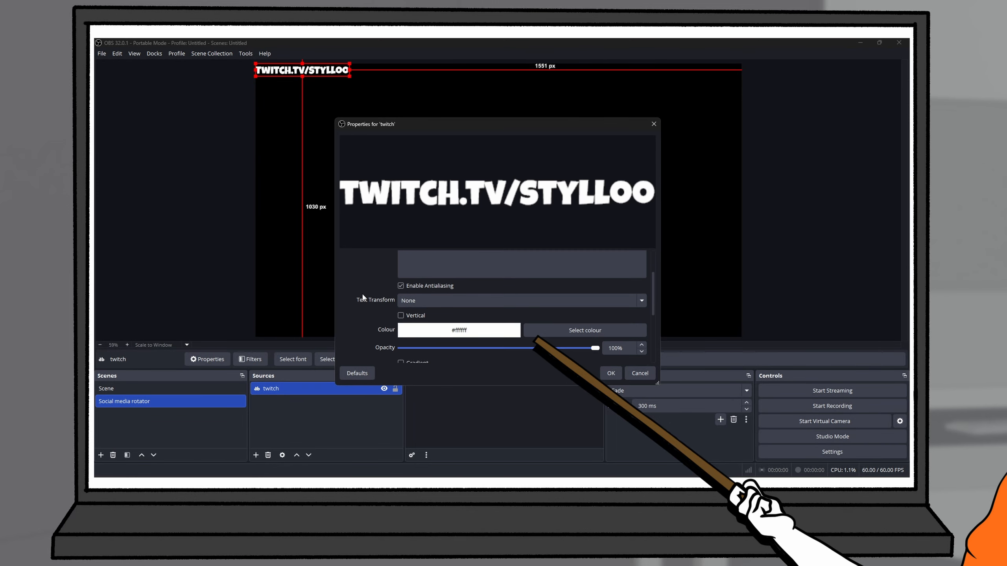
scroll(362, 296, "down", 2)
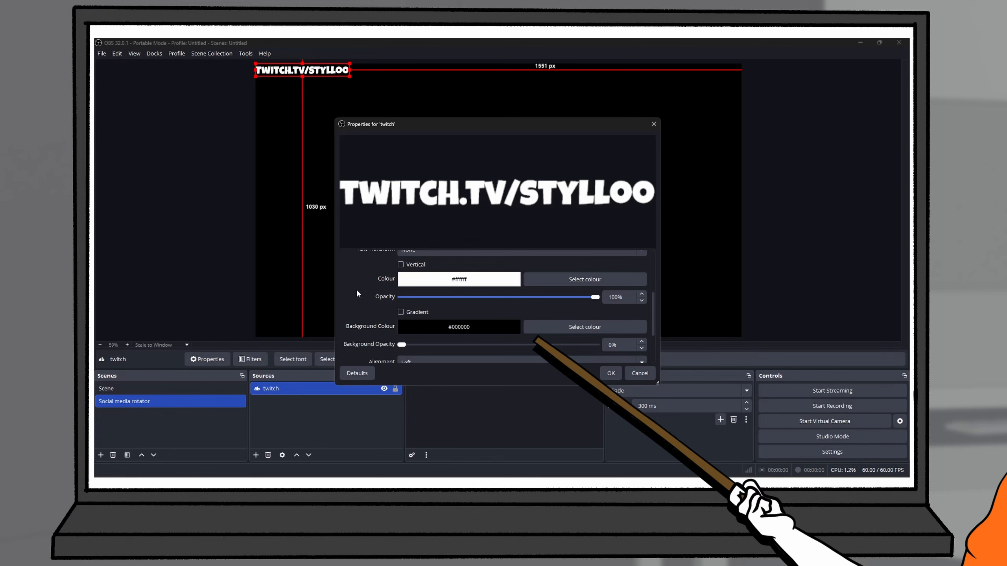
scroll(365, 305, "down", 3)
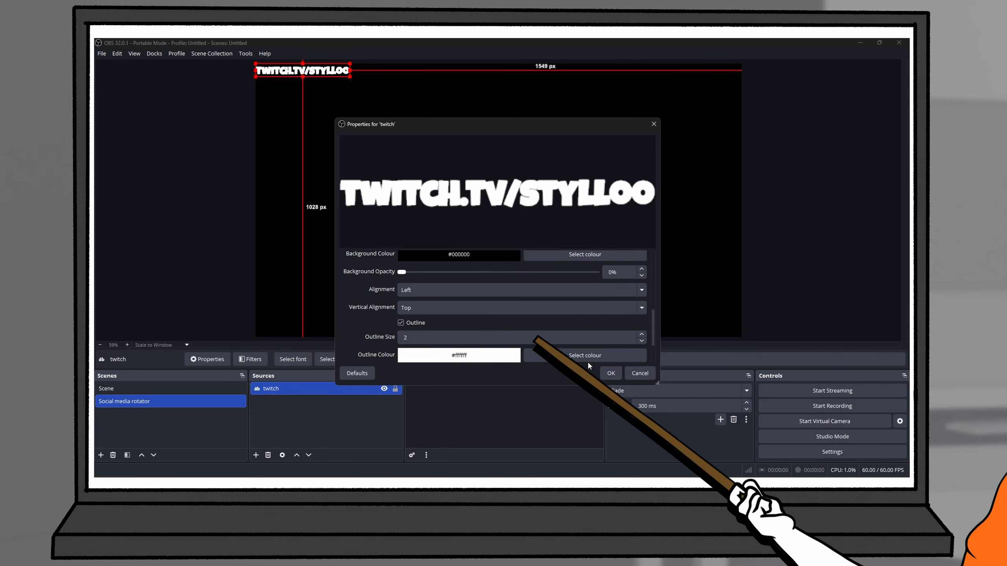
left_click(602, 357)
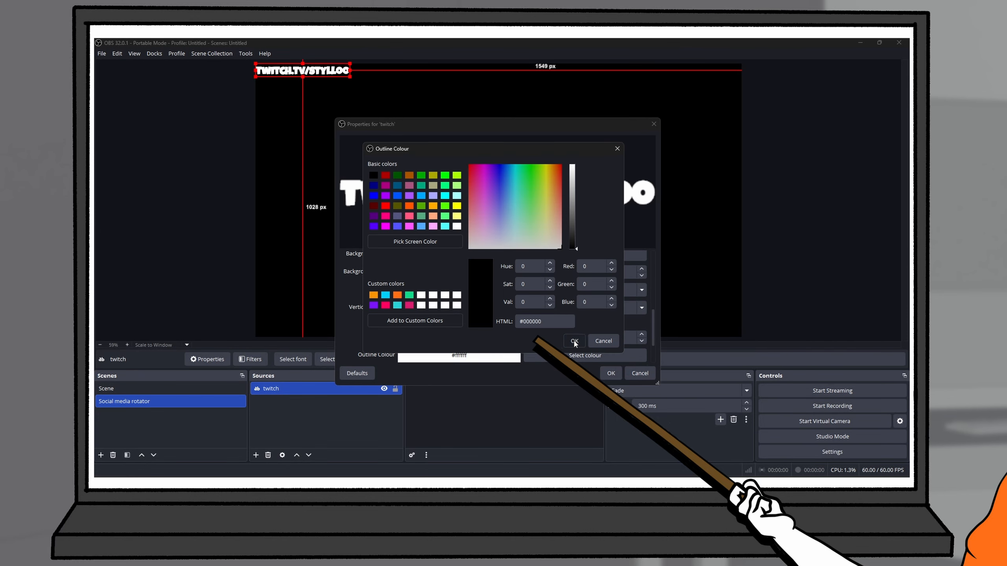
left_click(574, 341)
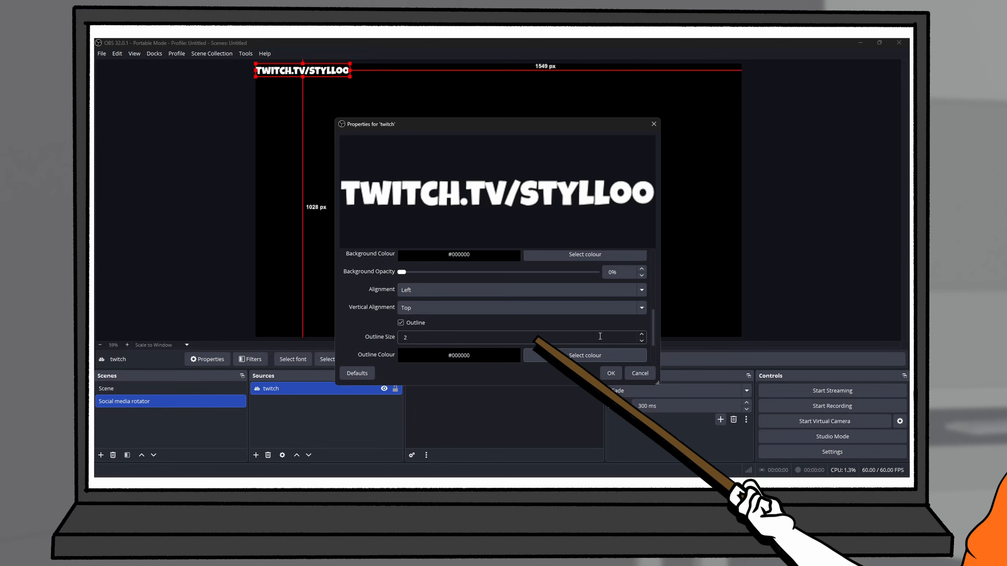
left_click(642, 335)
left_click(642, 335)
left_click(641, 335)
scroll(454, 300, "down", 1)
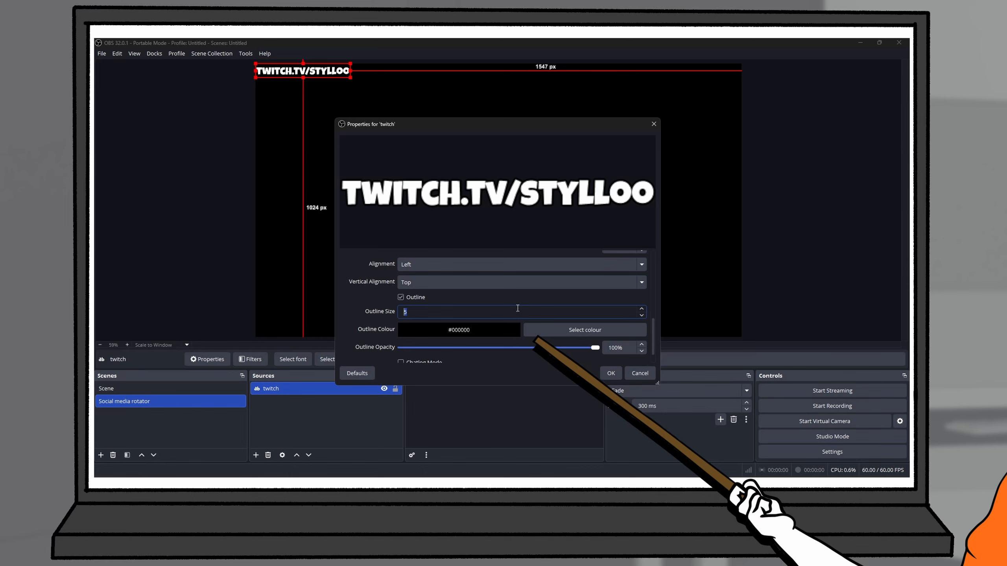
left_click(611, 373)
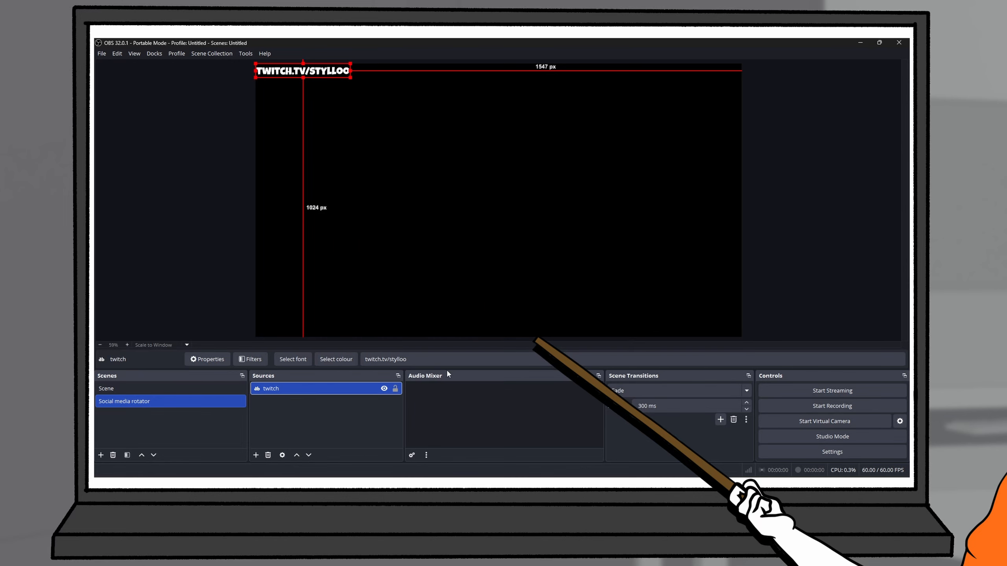
Add another Text (GDI+) source named "youtube tuts" to the scene
right_click(295, 420)
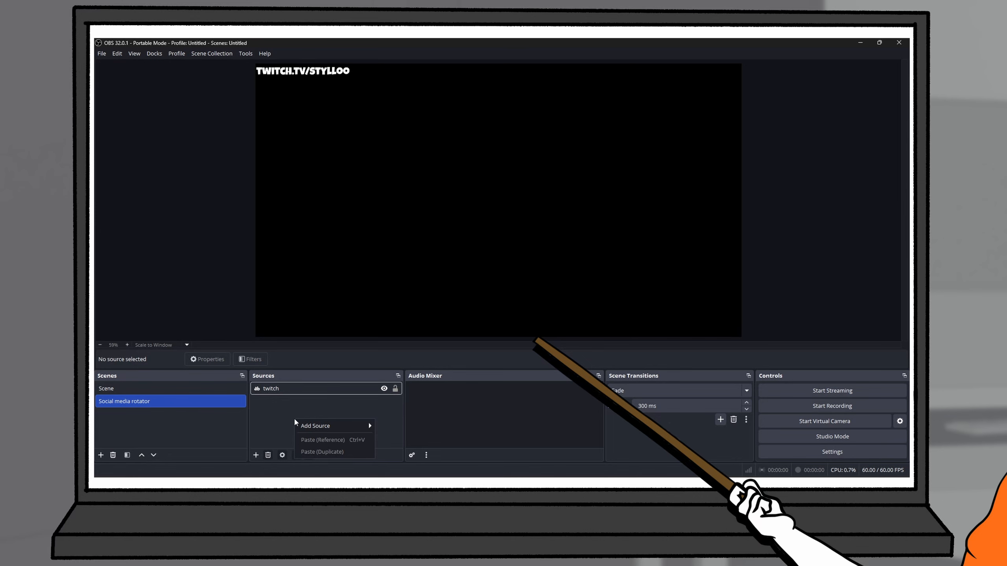
mouse_move(315, 429)
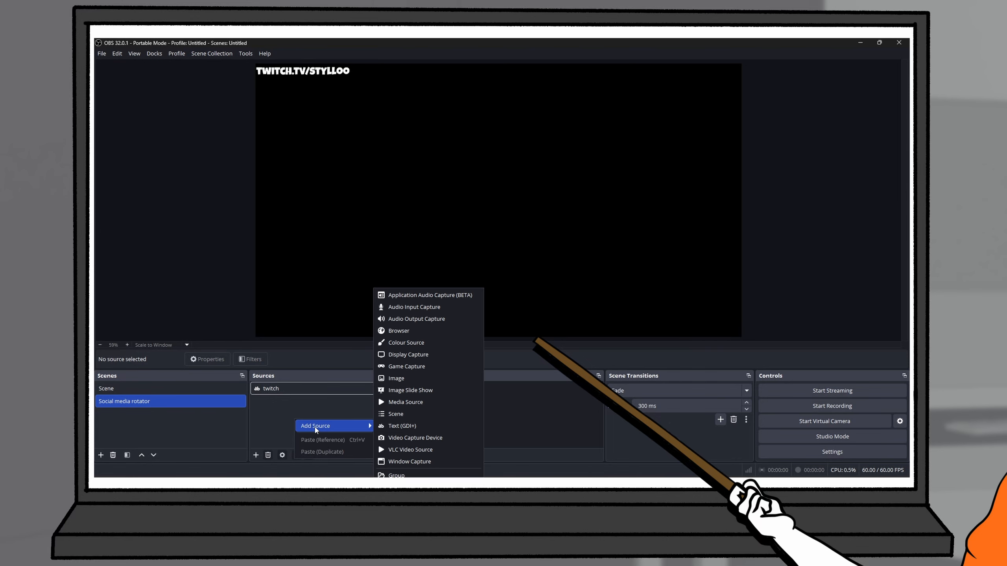
left_click(391, 426)
type("youtube tuts")
key("Return")
left_click(425, 308)
type("youtube.com.")
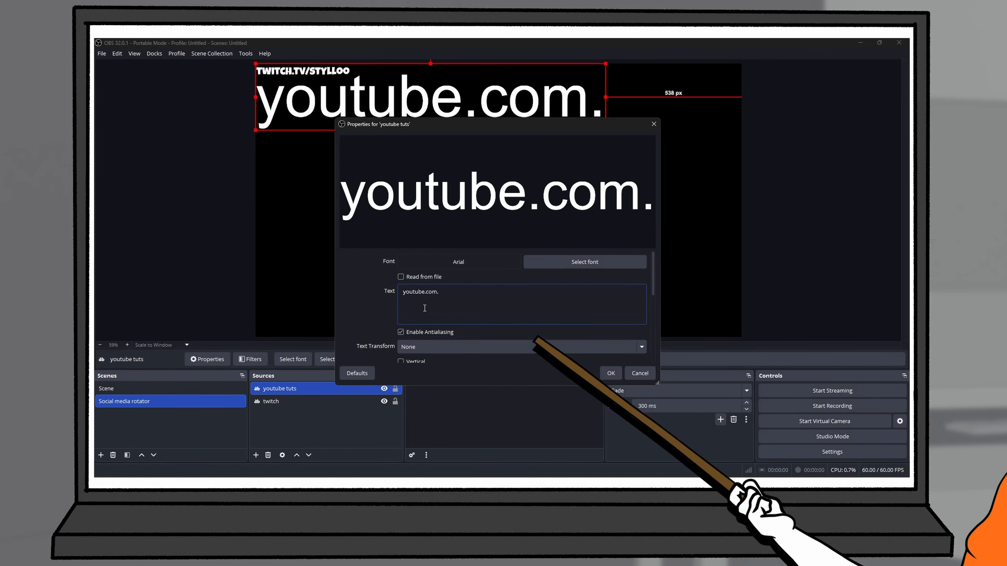
key("BackSpace")
type("/@styll")
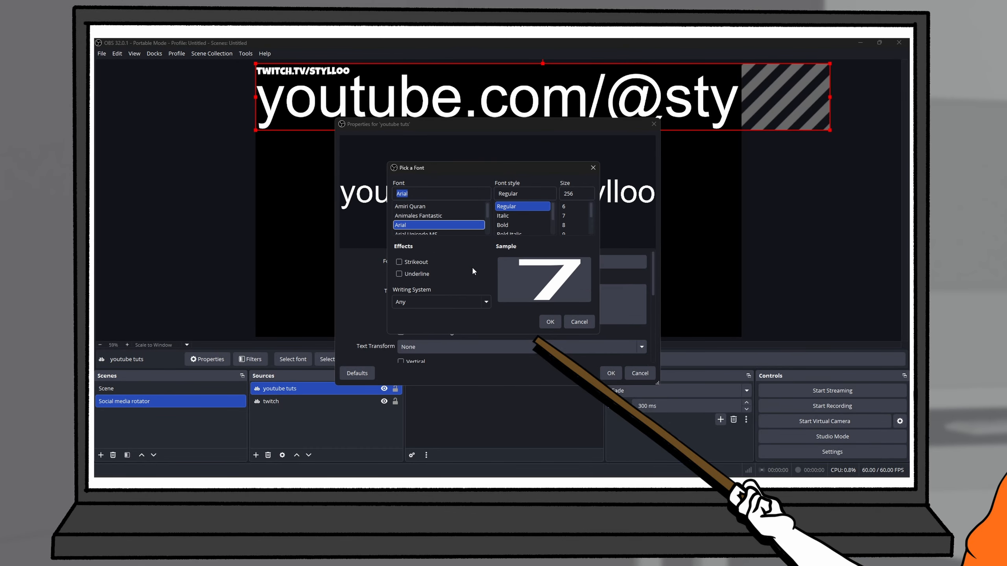
Format the youtube tuts text in Luckiest Guy at size 50 with a black outline of size 5, and accept its properties
key("Return")
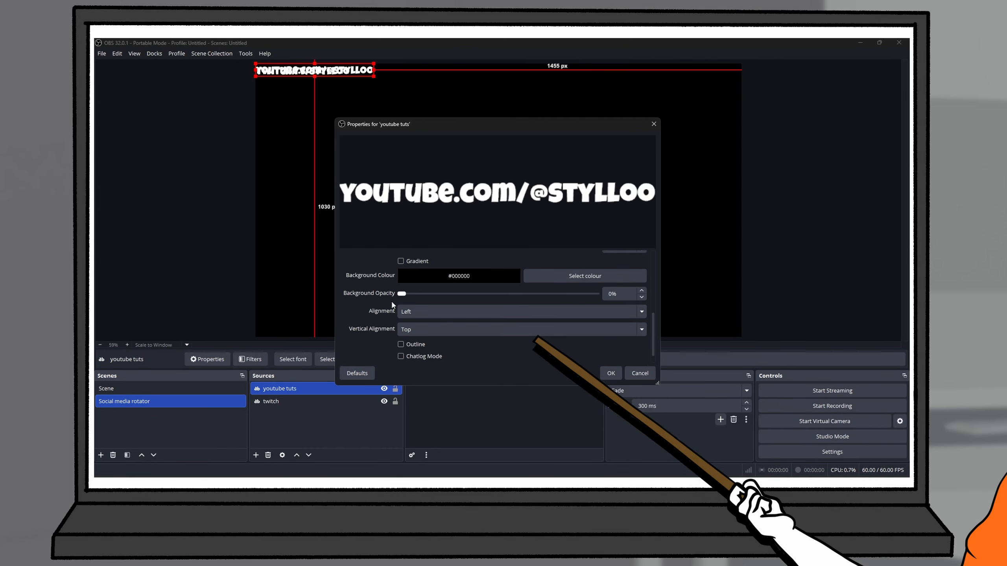
scroll(391, 300, "down", 1)
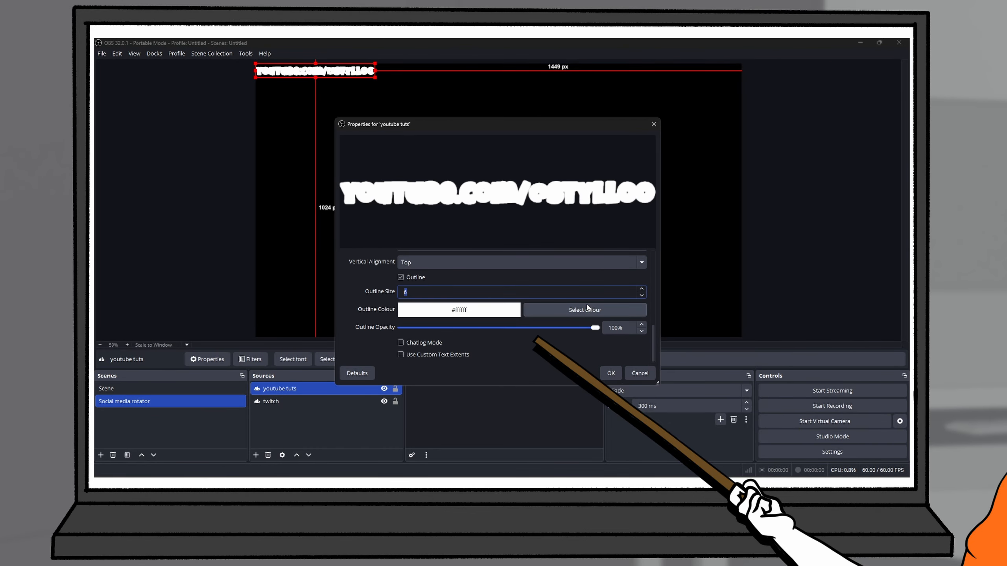
left_click(611, 373)
Add a third Text (GDI+) source named "youtube gaming" to the scene
right_click(316, 422)
mouse_move(329, 418)
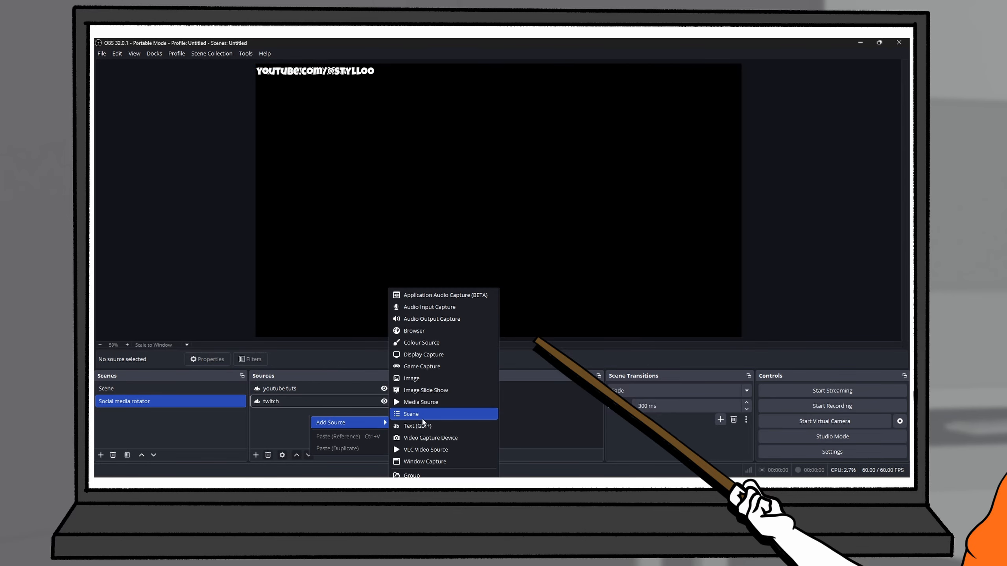
left_click(427, 416)
type("youtube gaming")
left_click(523, 312)
left_click(496, 296)
type("youtu")
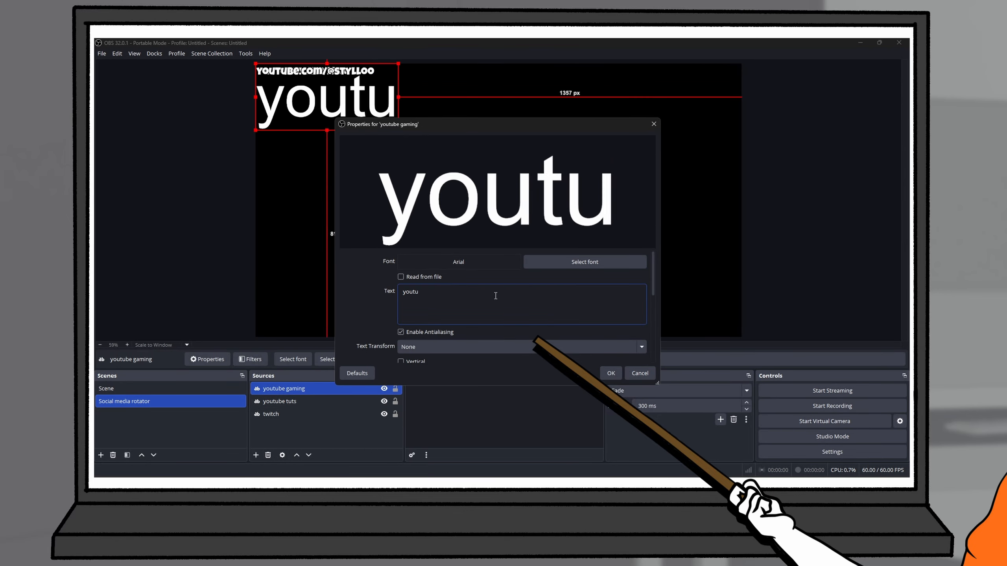
type("be.com/@notstylloo")
Change the youtube gaming text's font to Luckiest Guy at size 50
left_click(584, 262)
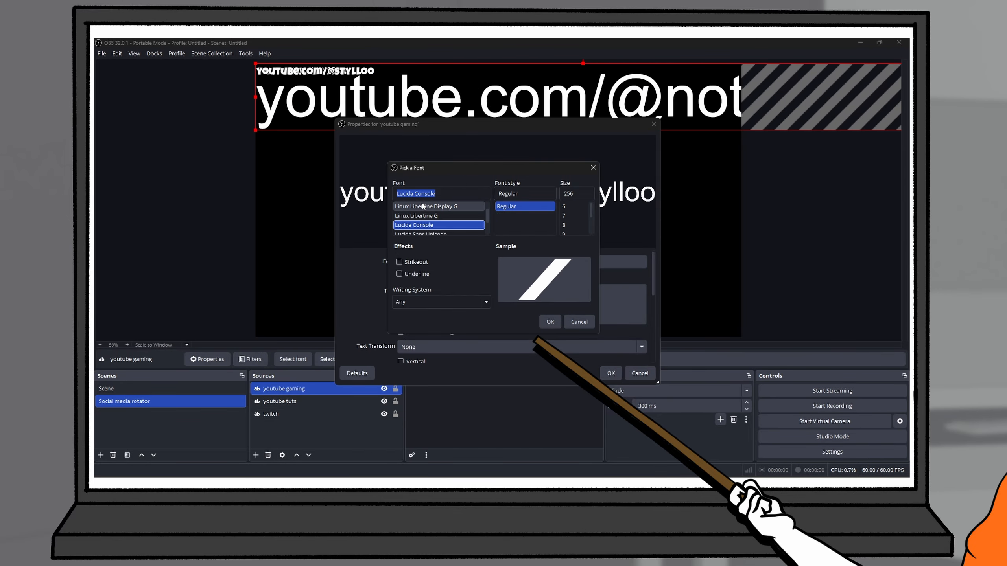
left_click(438, 216)
type("50")
key("Return")
Enable an outline on the youtube gaming text with size 5 and black colour, and accept the source's properties
scroll(400, 328, "down", 7)
left_click(401, 329)
scroll(483, 346, "down", 3)
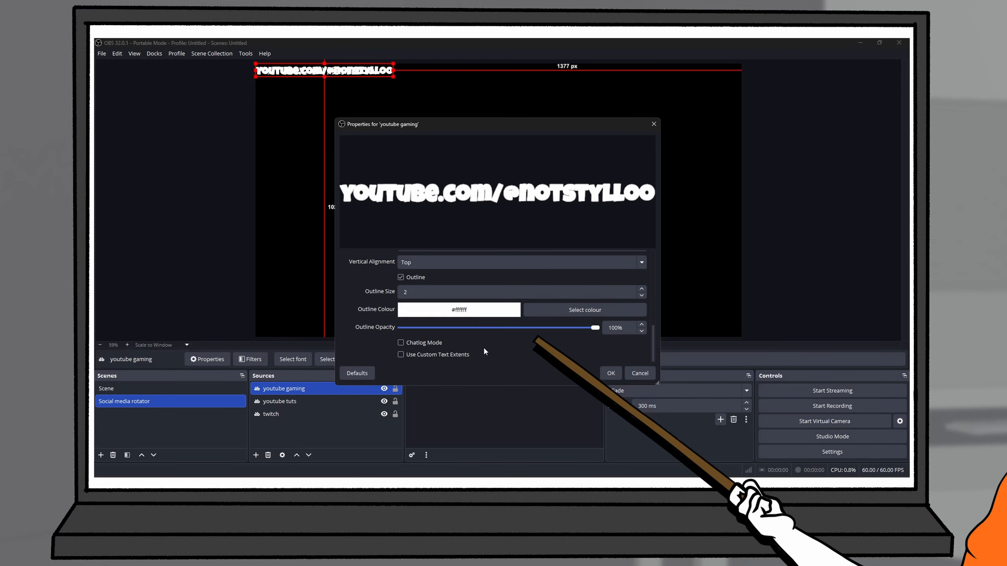
left_click(641, 289)
left_click(641, 289)
left_click(641, 289)
left_click(582, 312)
left_click(383, 180)
left_click(574, 342)
left_click(610, 373)
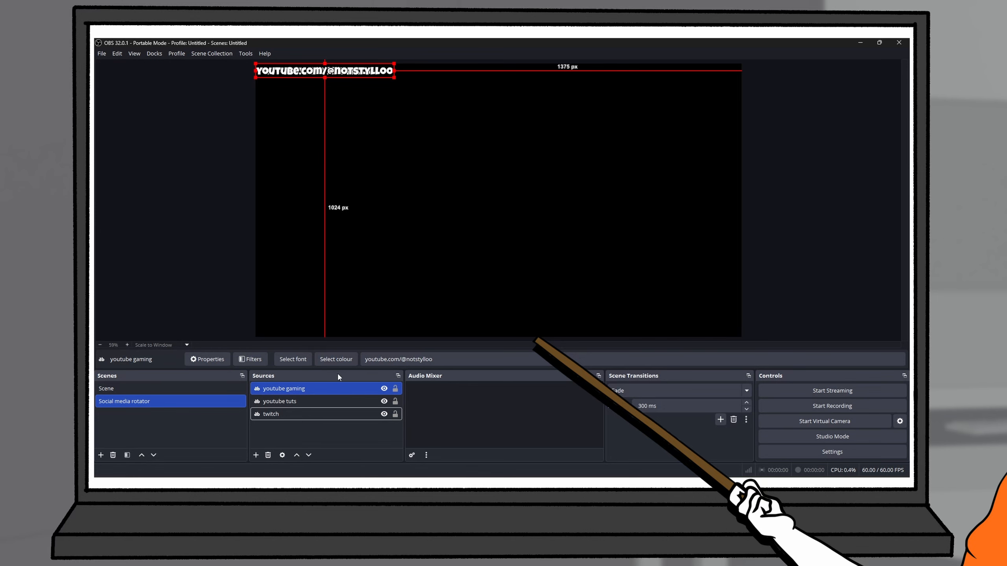
Centre the youtube gaming source horizontally on the canvas with a transform
right_click(291, 391)
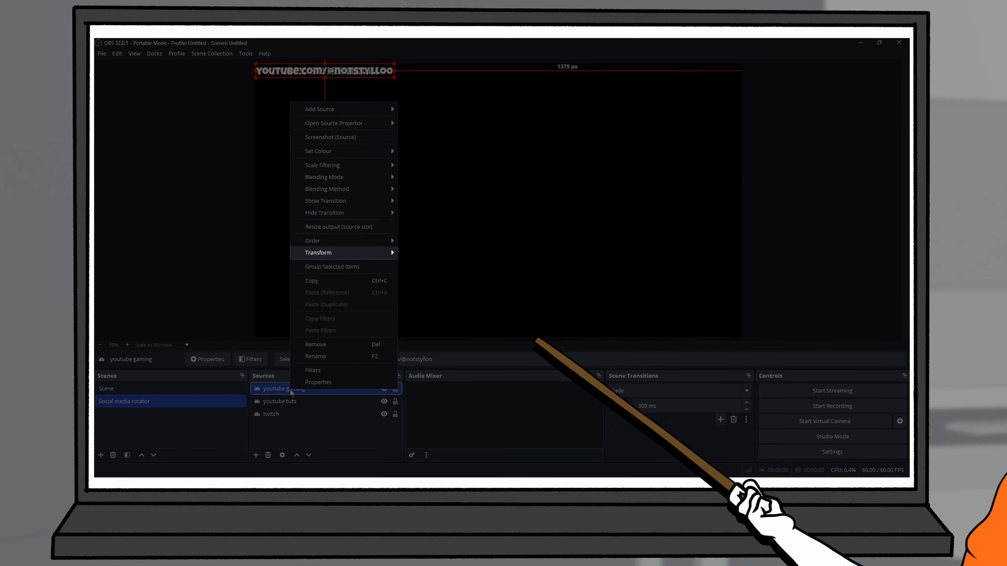
mouse_move(359, 253)
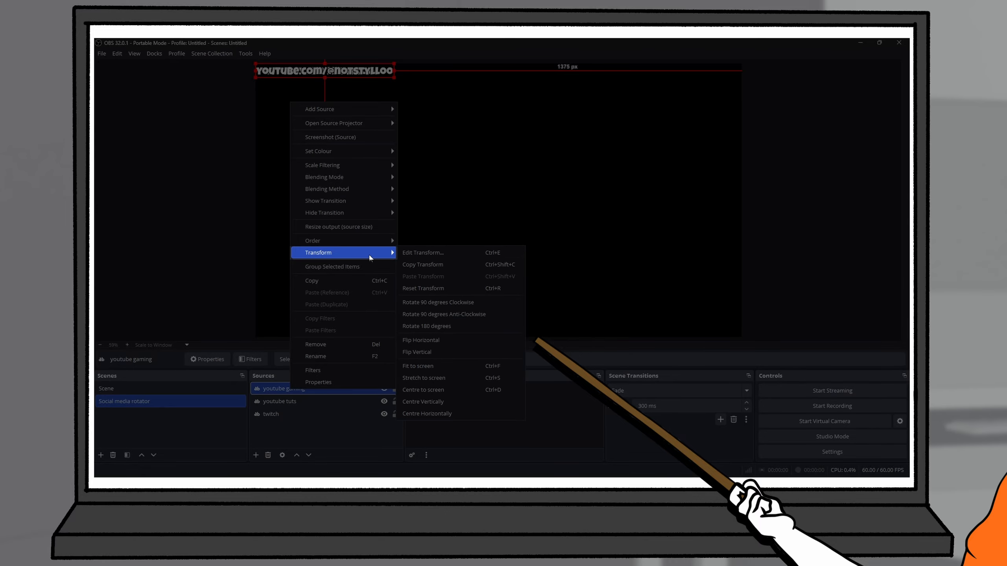
left_click(437, 402)
Centre the youtube tuts source horizontally on the canvas with a transform
left_click(288, 401)
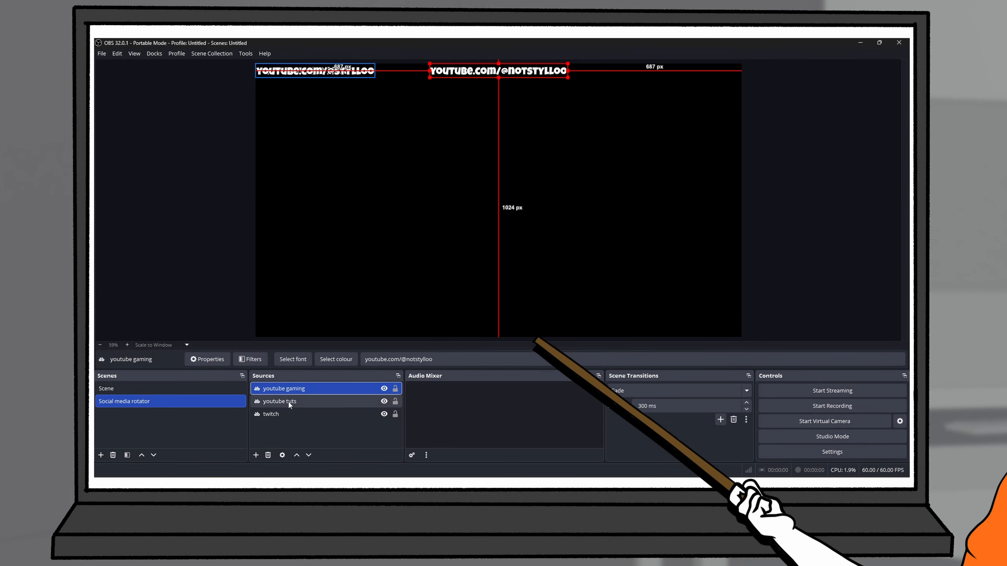
right_click(289, 403)
mouse_move(375, 264)
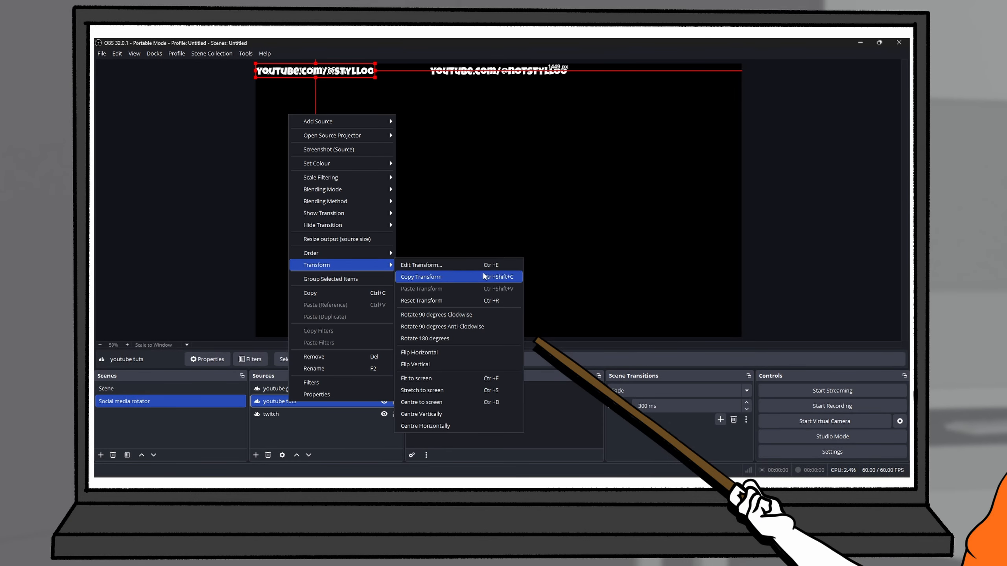
left_click(454, 424)
Centre the twitch source horizontally on the canvas with a transform
left_click(290, 412)
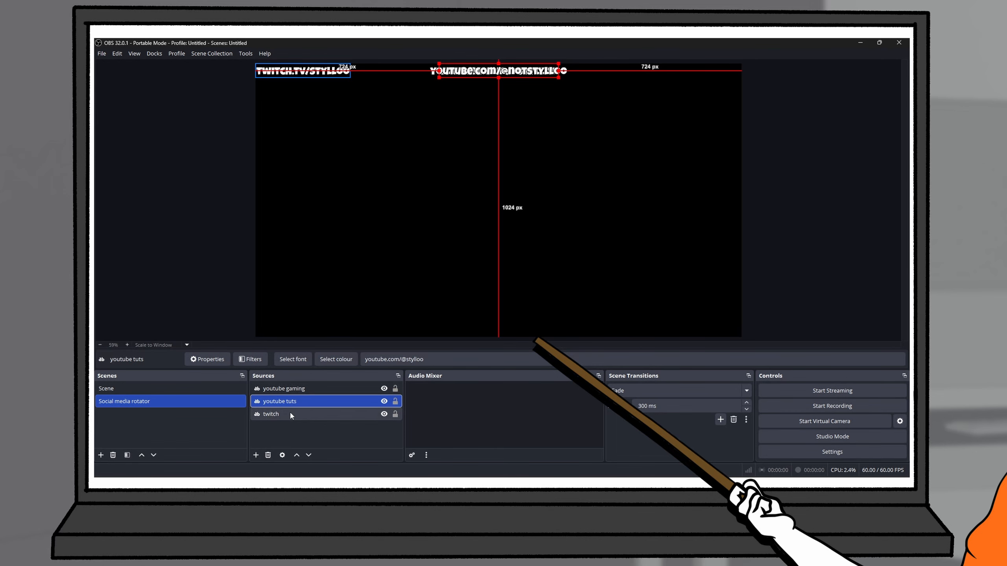
right_click(290, 413)
mouse_move(365, 281)
left_click(456, 435)
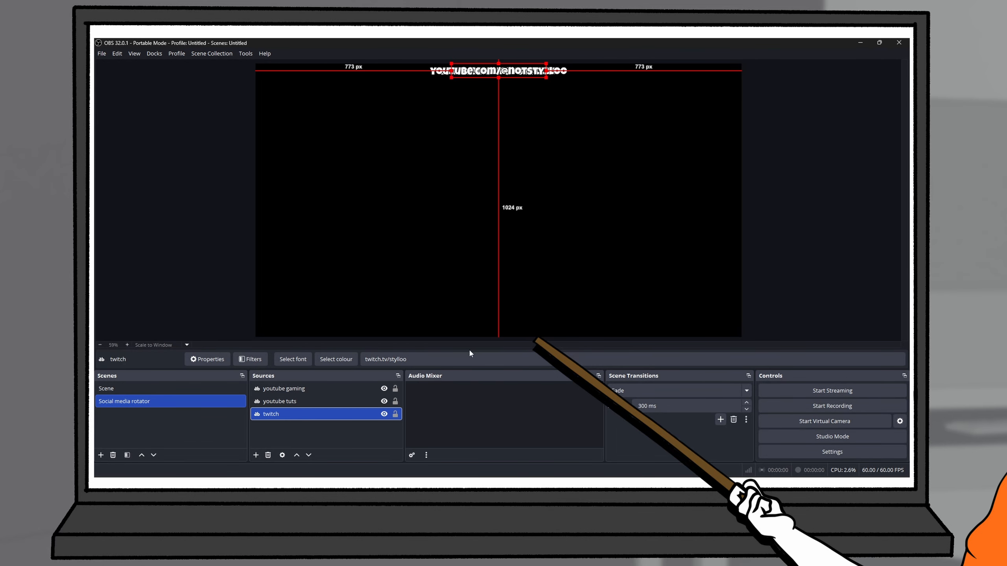
Hide the twitch and youtube tuts sources so only youtube gaming is shown
left_click(351, 436)
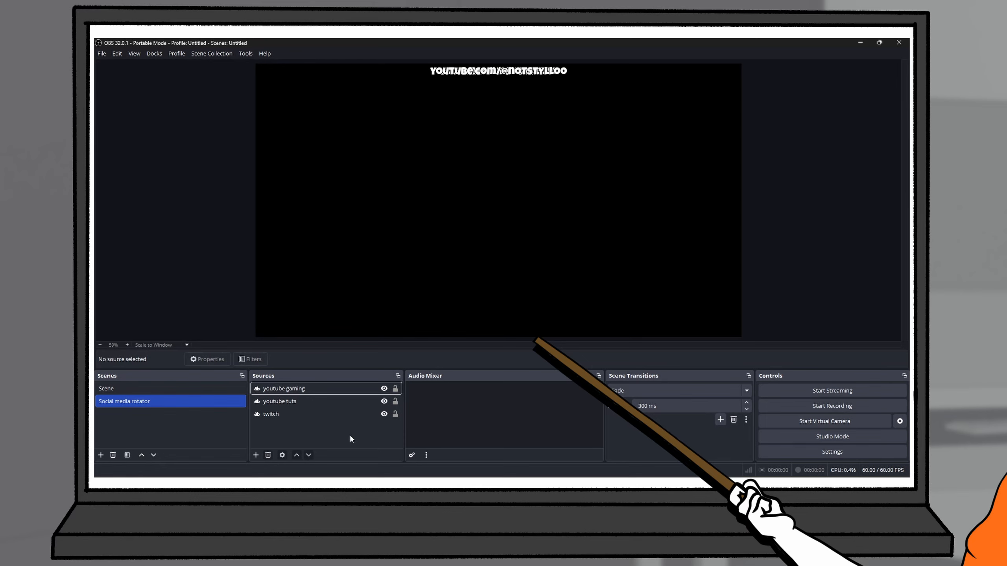
left_click(384, 413)
left_click(384, 401)
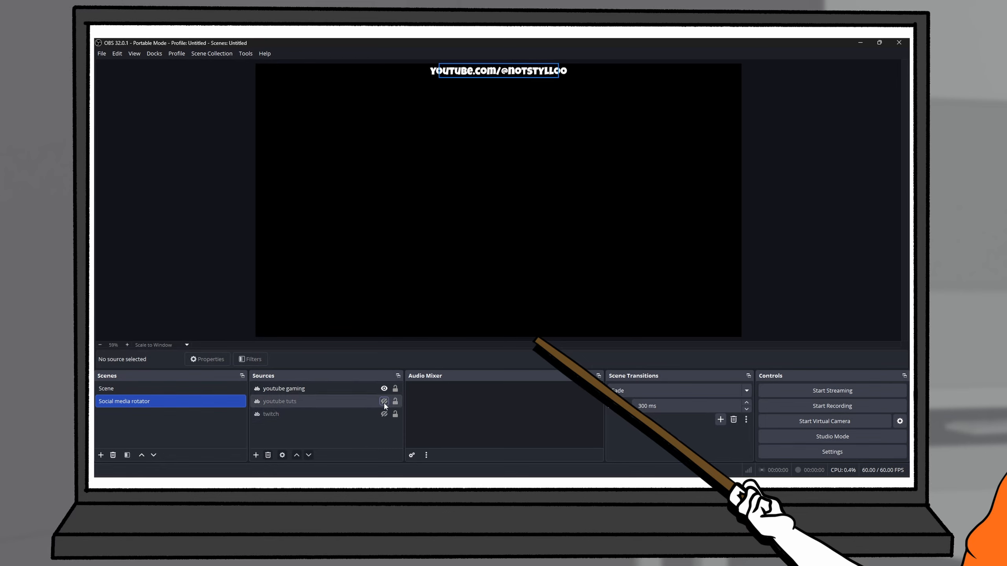
Give the youtube gaming source a Slide show transition with direction Down, and accept its properties
right_click(284, 391)
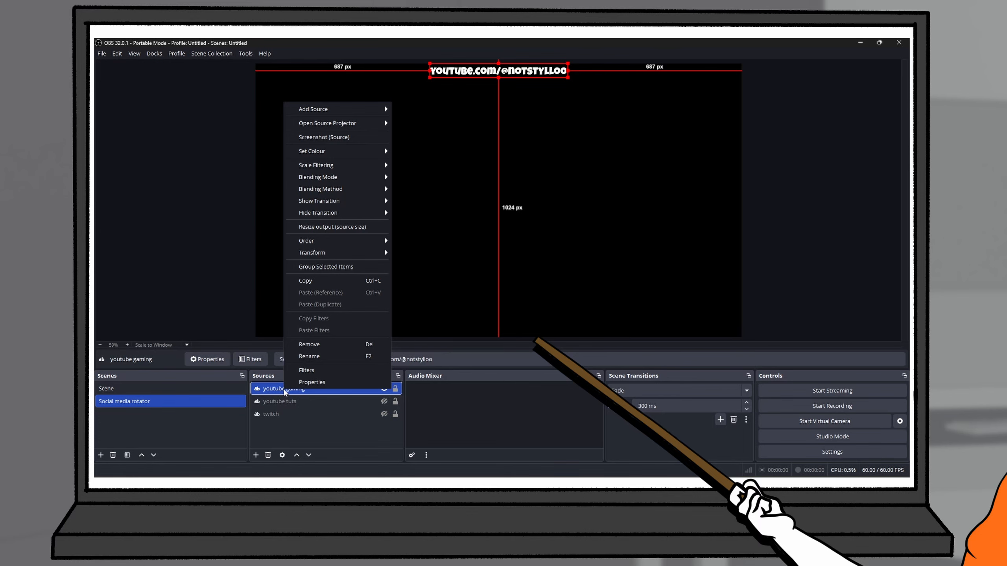
mouse_move(344, 204)
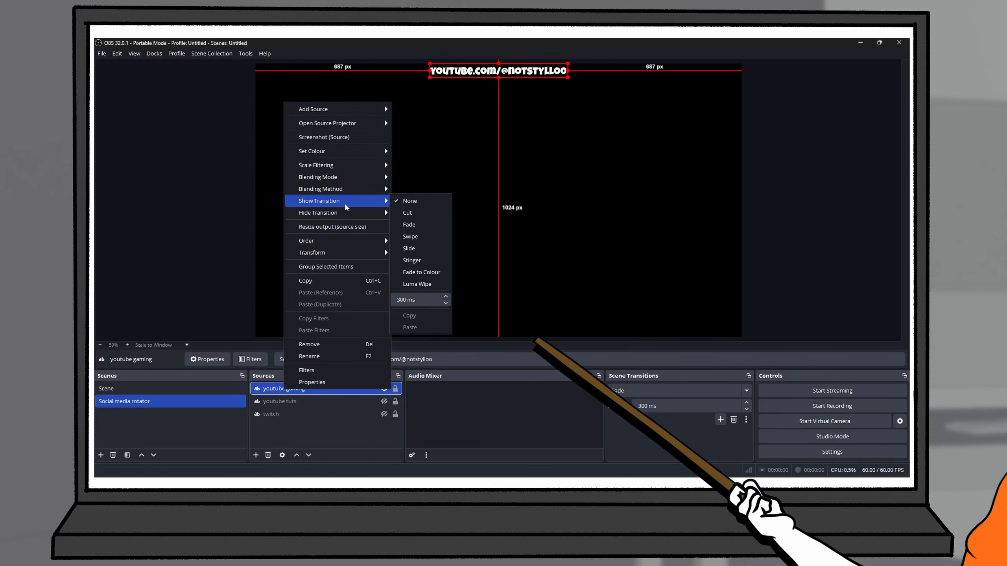
left_click(416, 250)
left_click(431, 263)
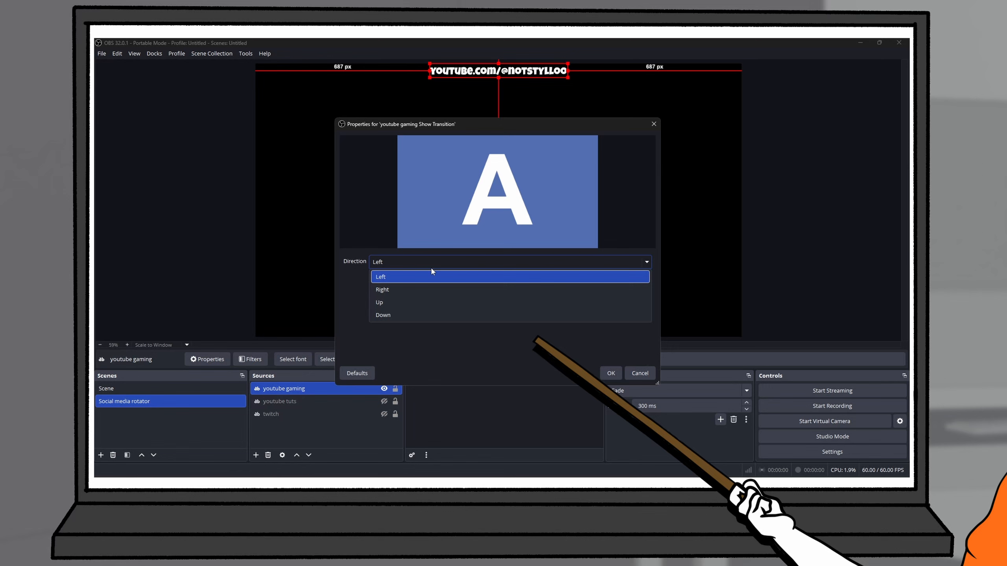
left_click(423, 315)
left_click(409, 281)
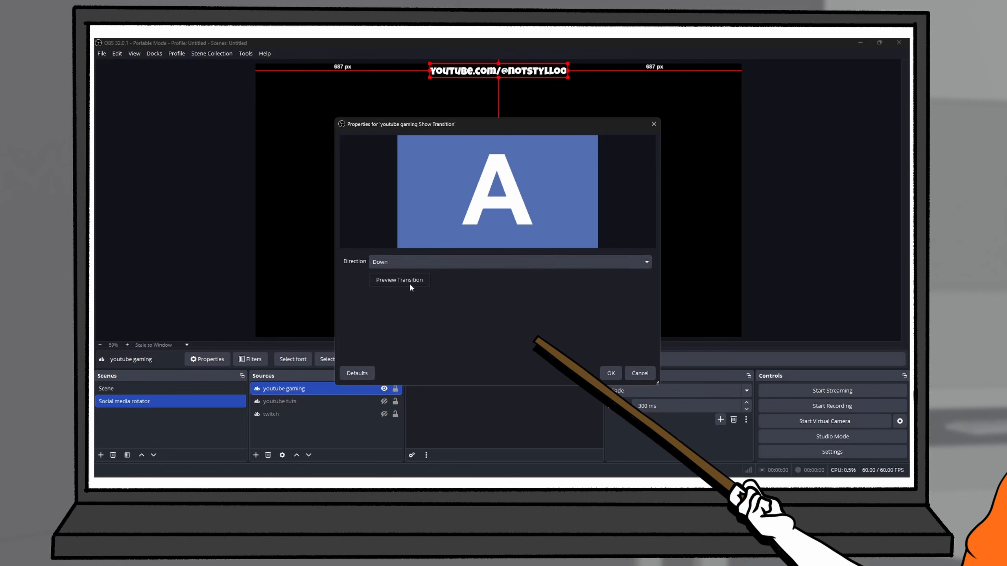
left_click(610, 373)
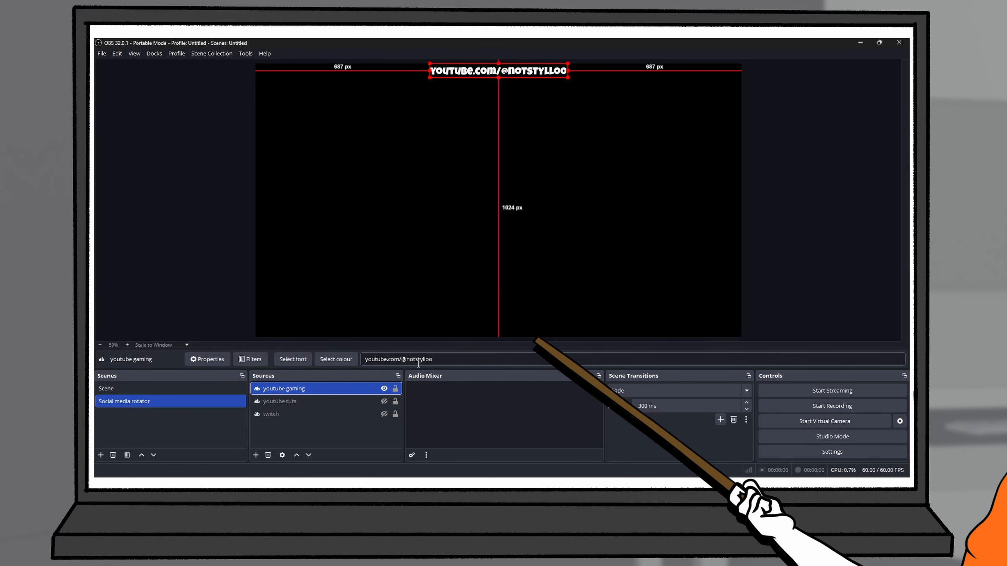
Set the duration of the youtube gaming source's show transition to 500 ms
right_click(325, 390)
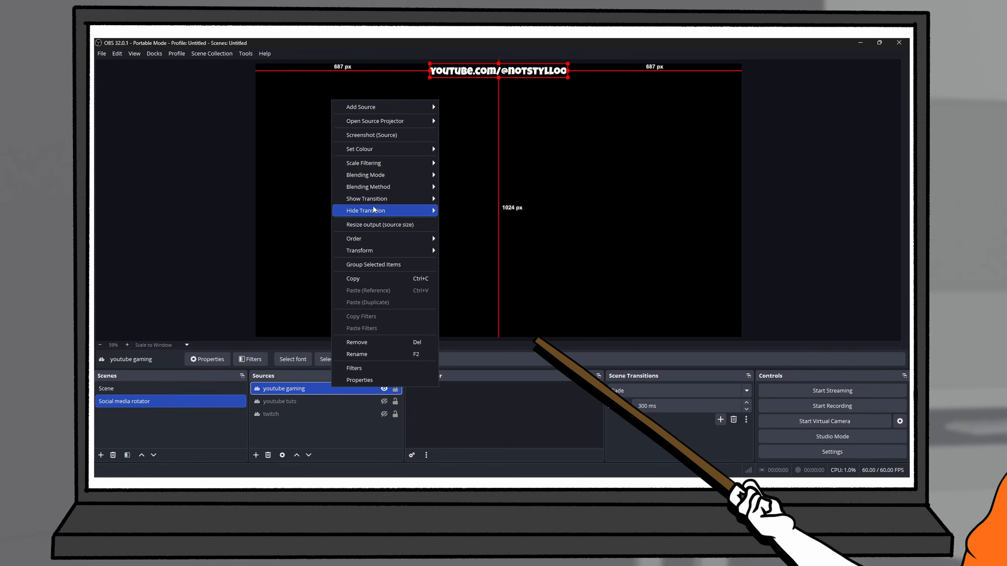
mouse_move(422, 200)
left_click(445, 296)
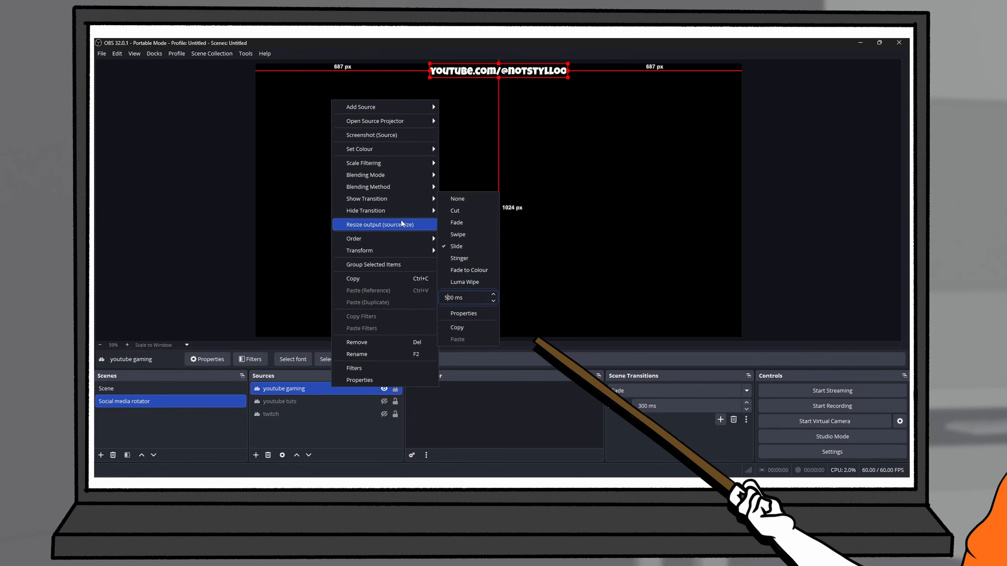
Give the youtube gaming source a 500 ms Slide hide transition with direction Down, and accept its properties
mouse_move(398, 212)
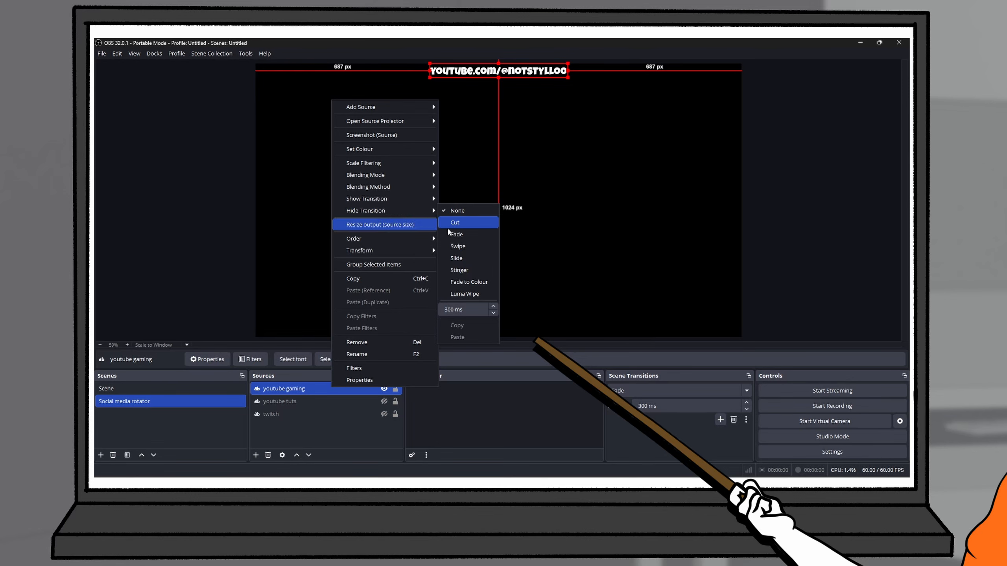
left_click_drag(448, 309, 445, 309)
type("5")
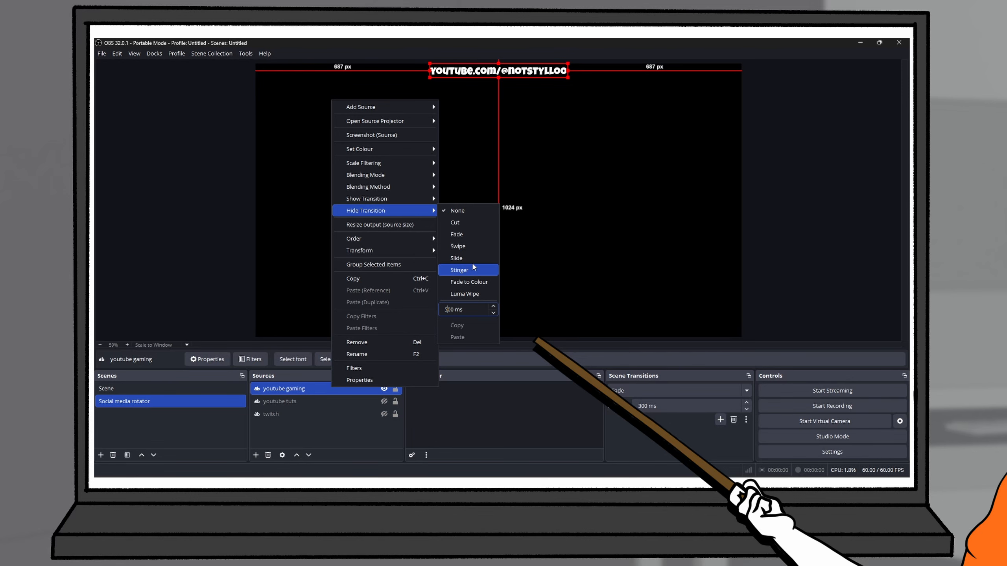
left_click(457, 258)
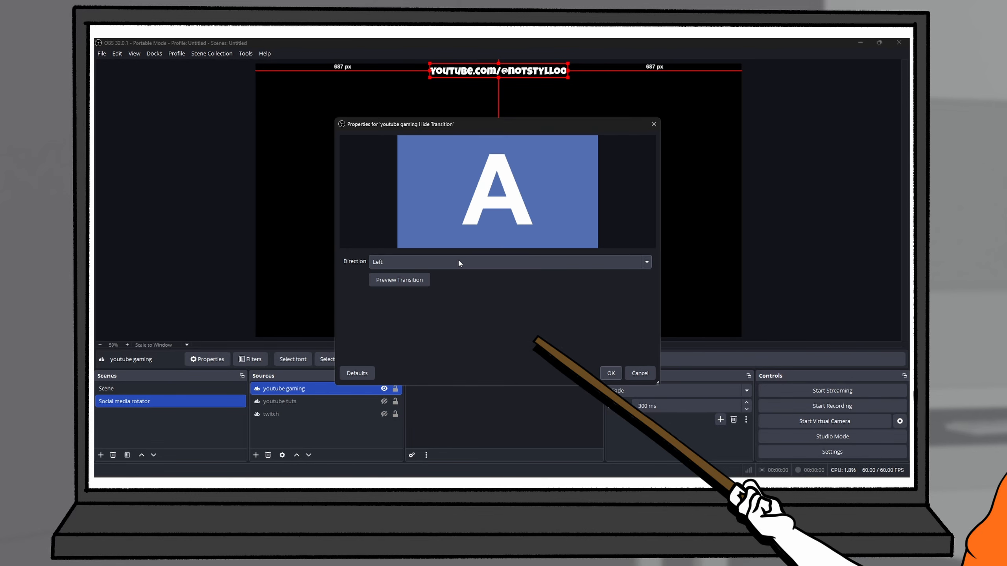
left_click(420, 260)
left_click(411, 314)
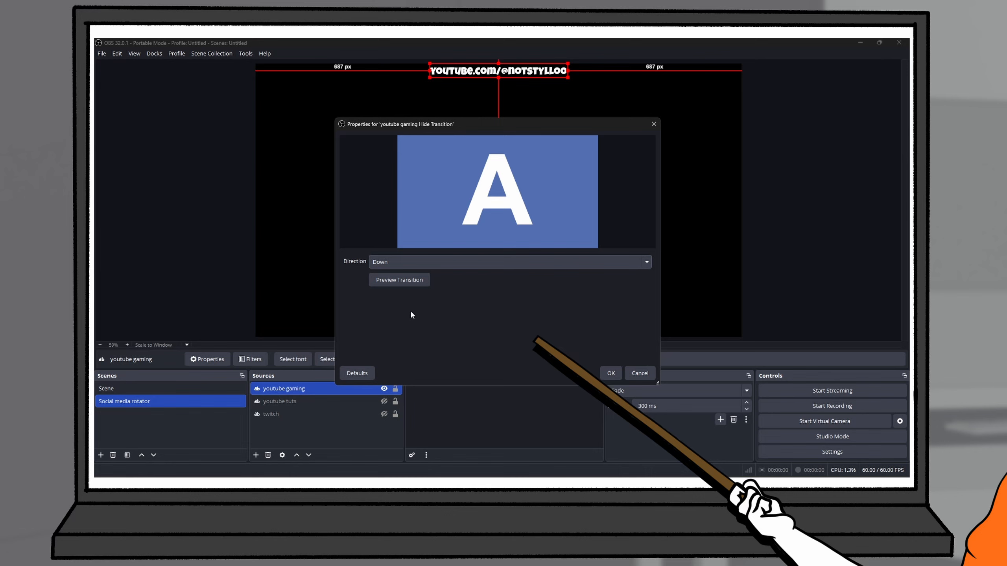
left_click(611, 373)
Test the youtube gaming source's transitions by toggling its visibility, and leave the source hidden
left_click(384, 389)
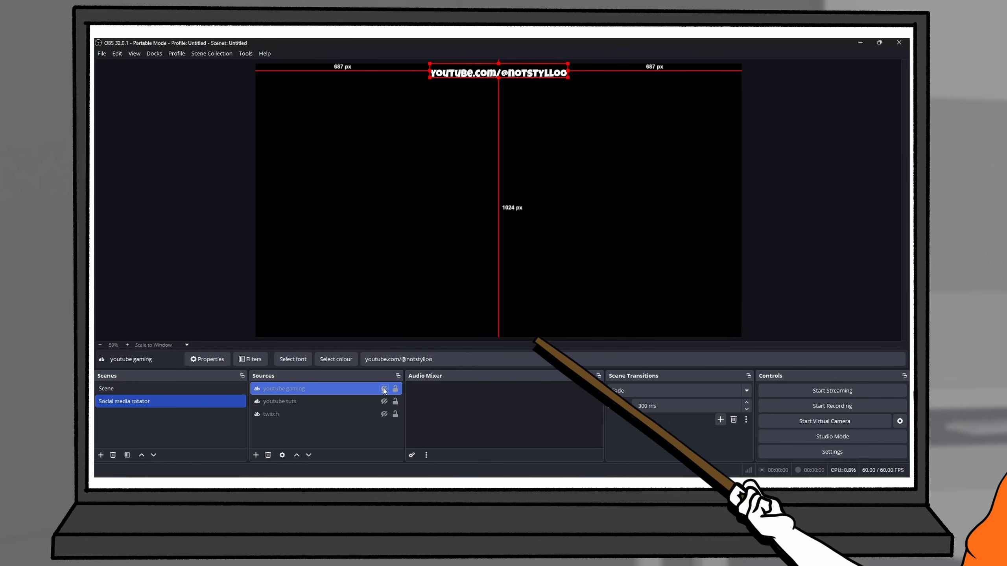
left_click(384, 389)
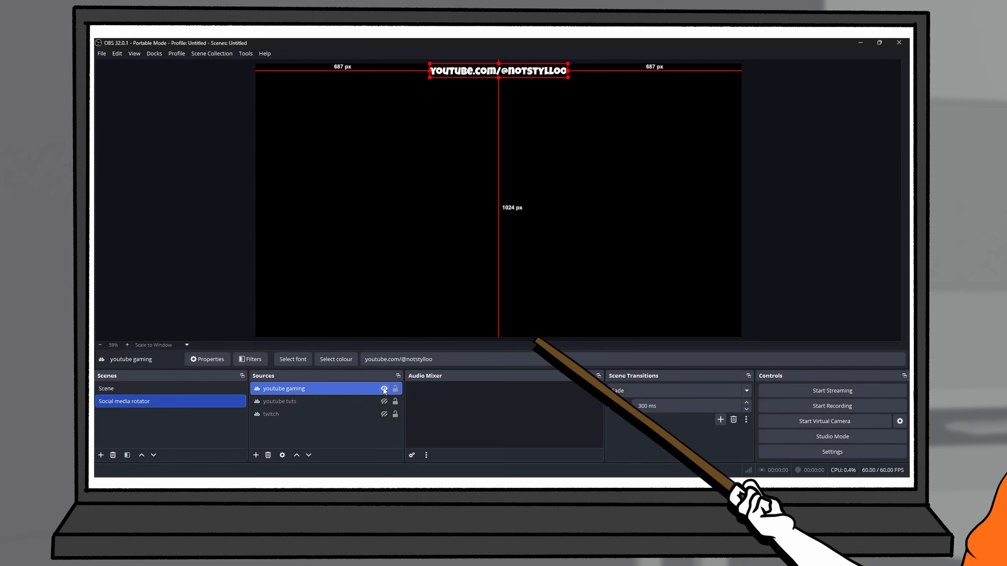
left_click(384, 389)
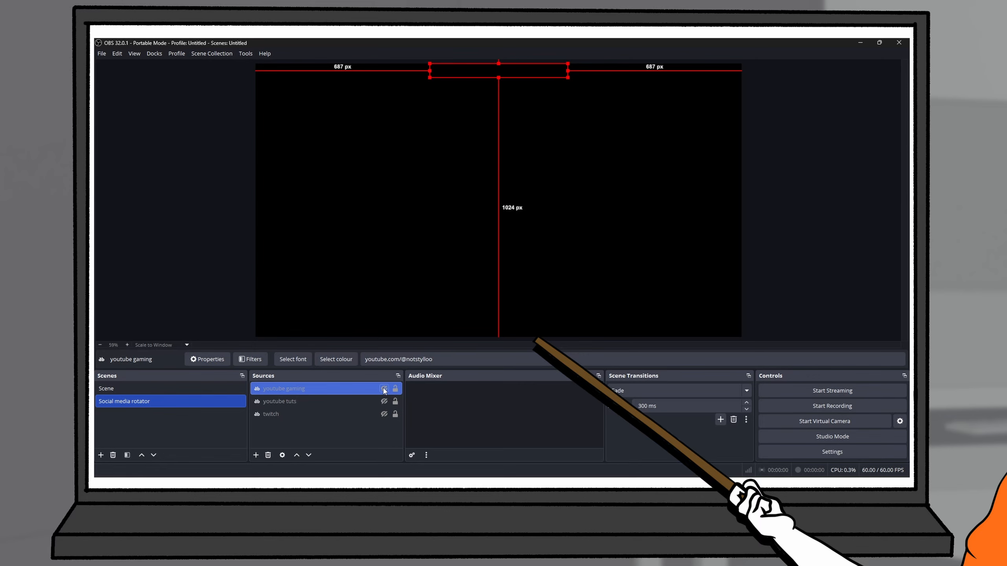
Give the youtube tuts source a Slide show transition with direction Down, and accept its properties
right_click(301, 402)
mouse_move(341, 211)
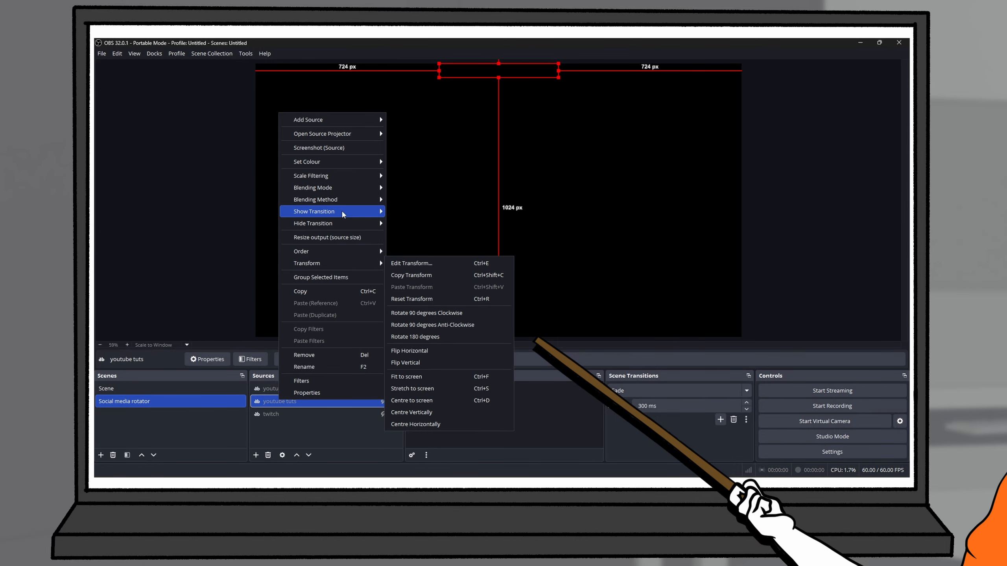
left_click(431, 263)
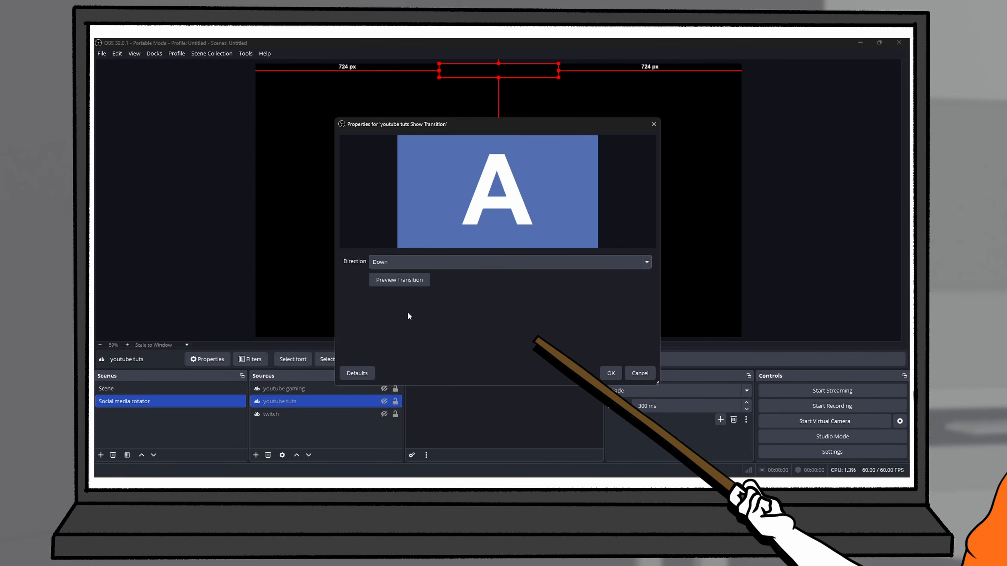
left_click(611, 373)
Give the youtube tuts source a Slide hide transition and accept its properties
right_click(286, 401)
mouse_move(362, 226)
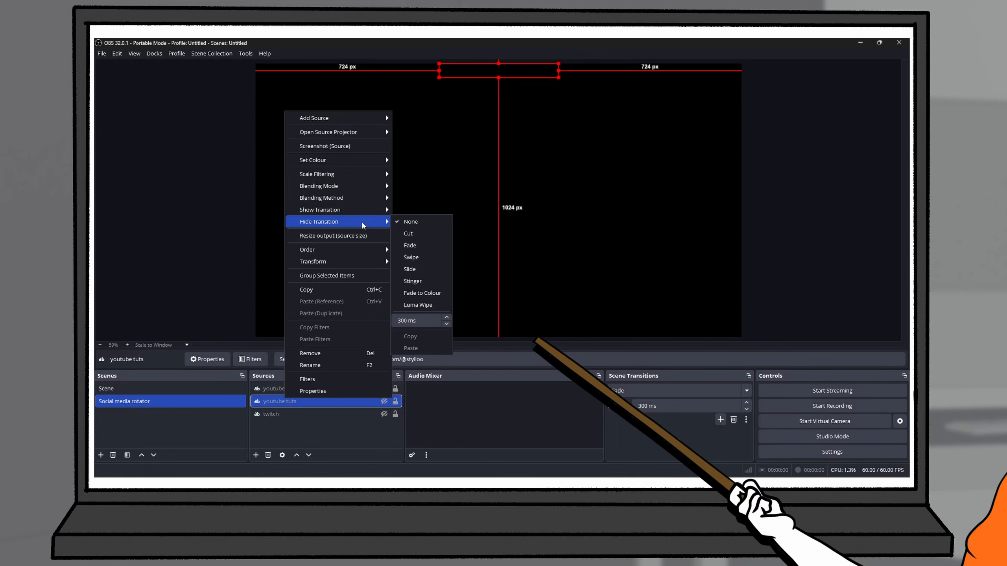
left_click(413, 270)
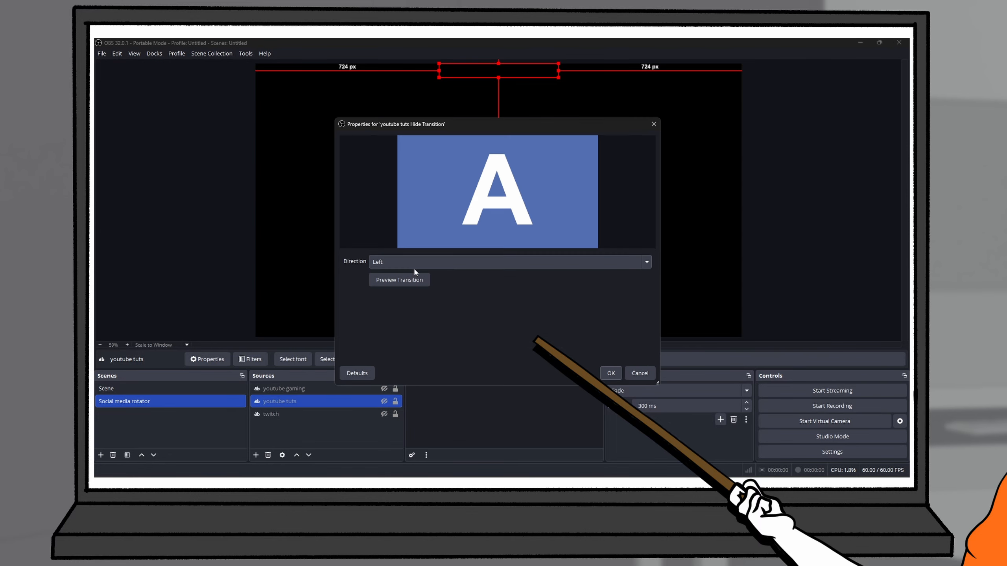
left_click(610, 373)
Give the twitch source a Slide show transition and accept its properties
left_click(313, 414)
right_click(313, 414)
mouse_move(363, 225)
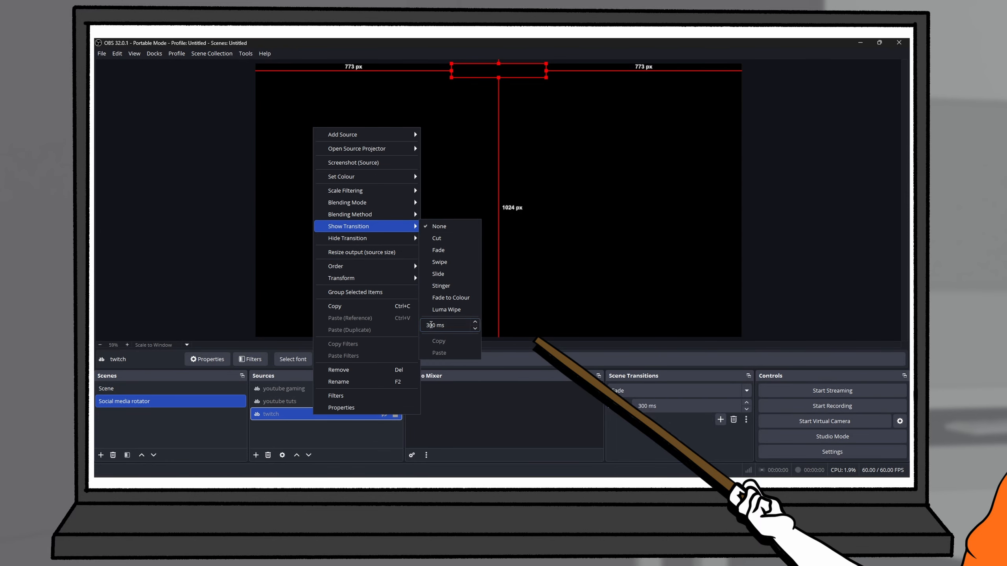
left_click(413, 263)
left_click(610, 373)
Give the twitch source a Slide hide transition, check its direction setting, and accept its properties
right_click(274, 415)
mouse_move(329, 242)
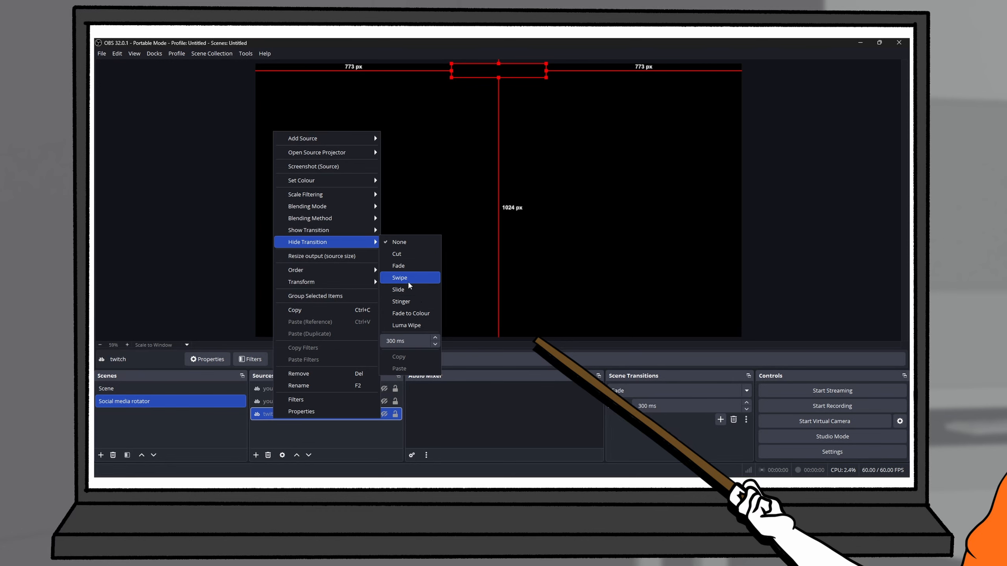
left_click(397, 289)
left_click(419, 264)
left_click(416, 277)
left_click(611, 374)
Preview the transitions of youtube gaming, youtube tuts and twitch by showing and hiding each source in turn
left_click(384, 389)
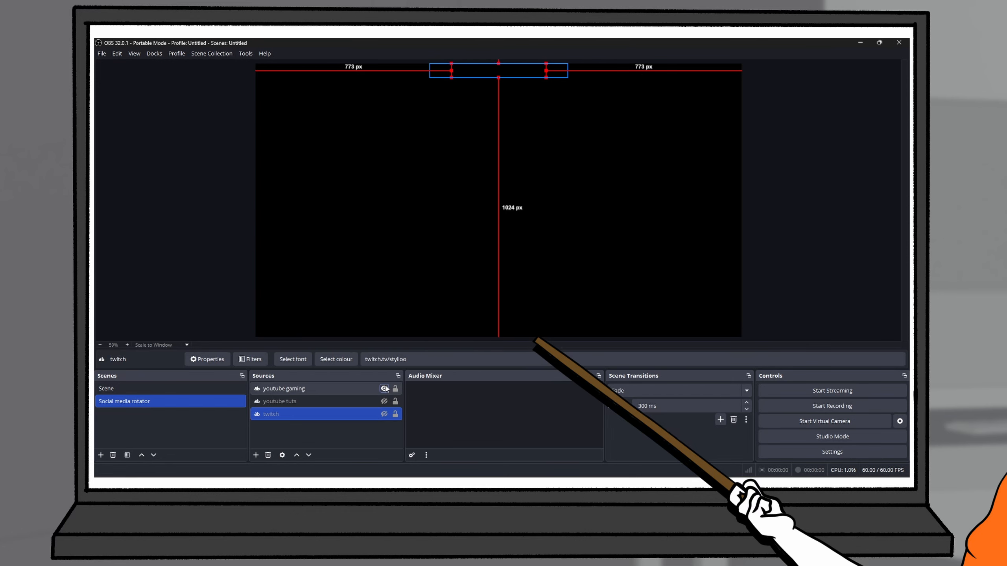
left_click(384, 389)
left_click(383, 401)
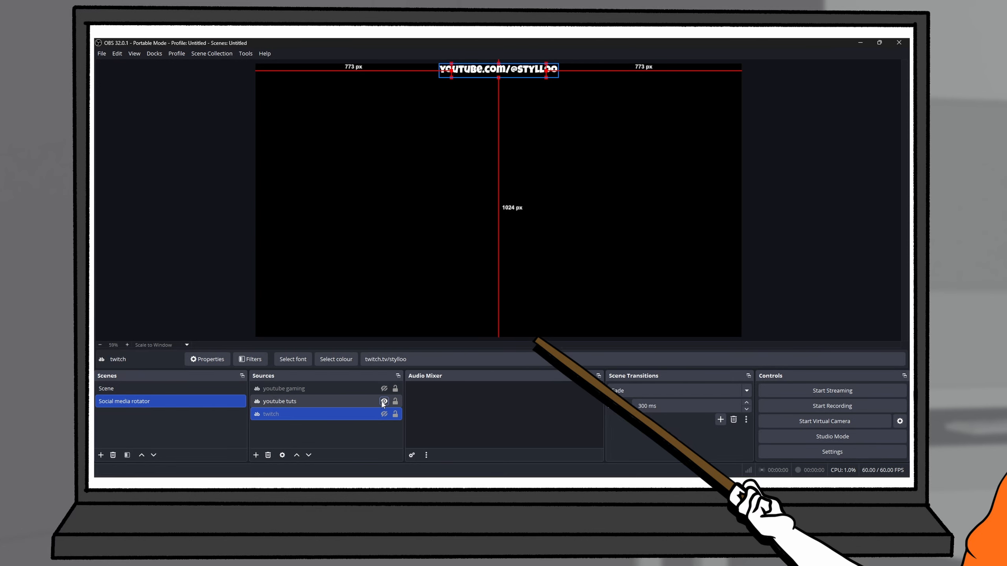
left_click(383, 402)
left_click(384, 414)
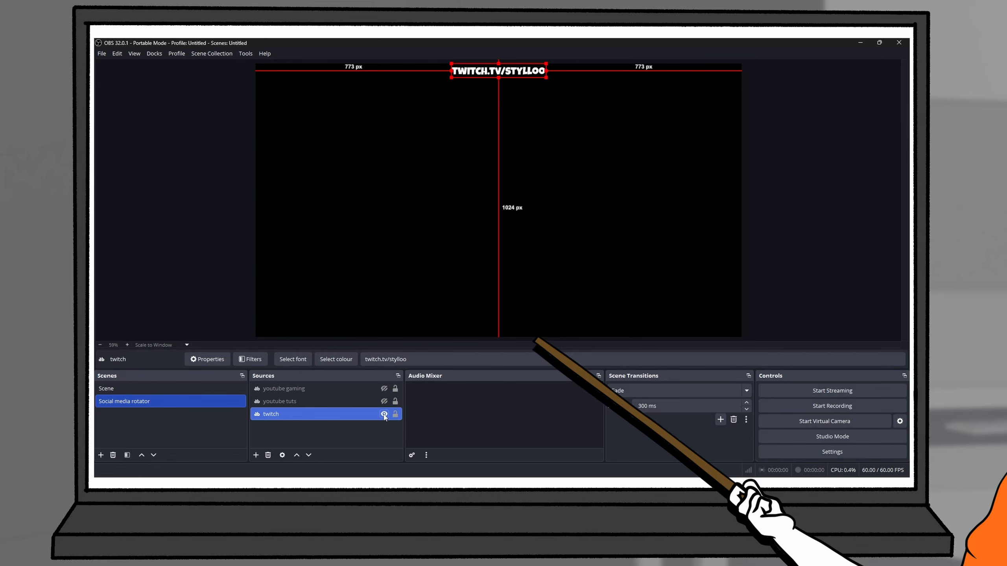
left_click(384, 414)
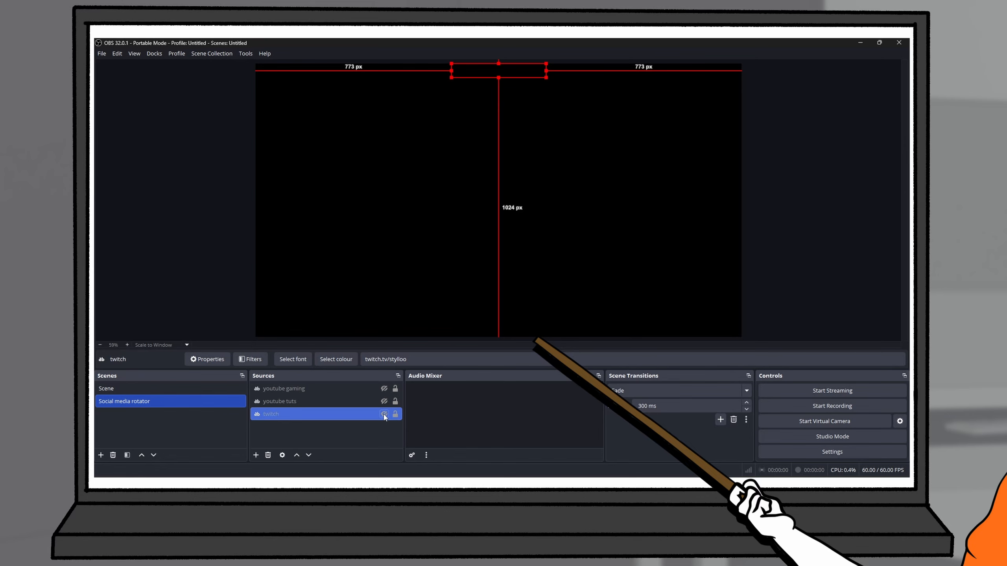
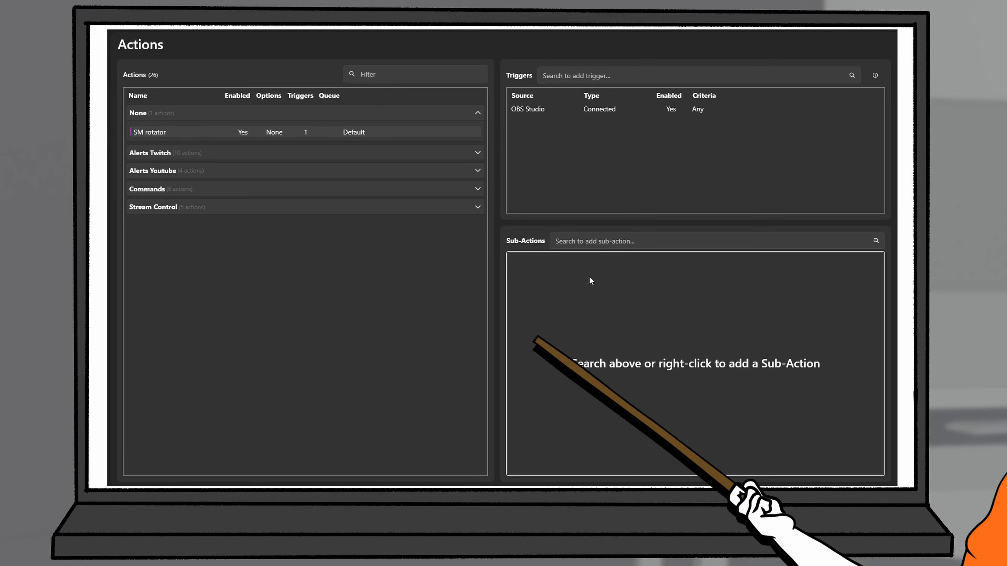
Add an OBS Set Source Visibility State sub-action that makes the twitch source in the social media rotator scene Visible
right_click(556, 284)
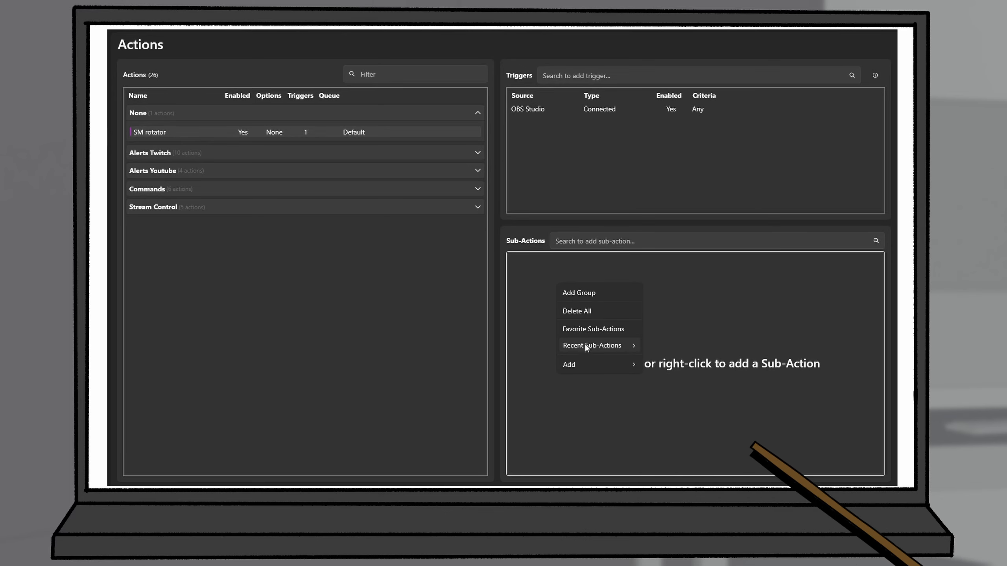
mouse_move(585, 362)
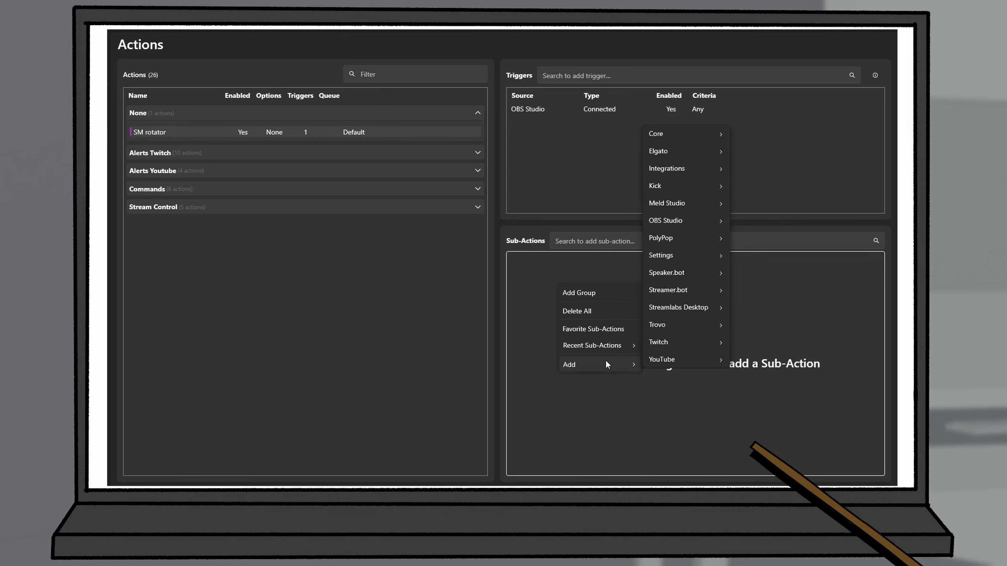
mouse_move(689, 222)
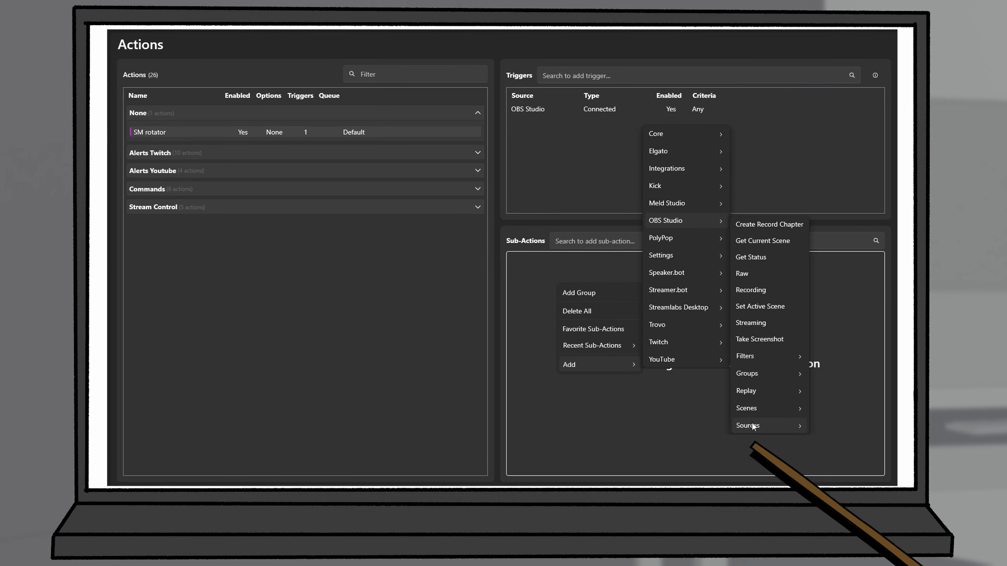
mouse_move(751, 425)
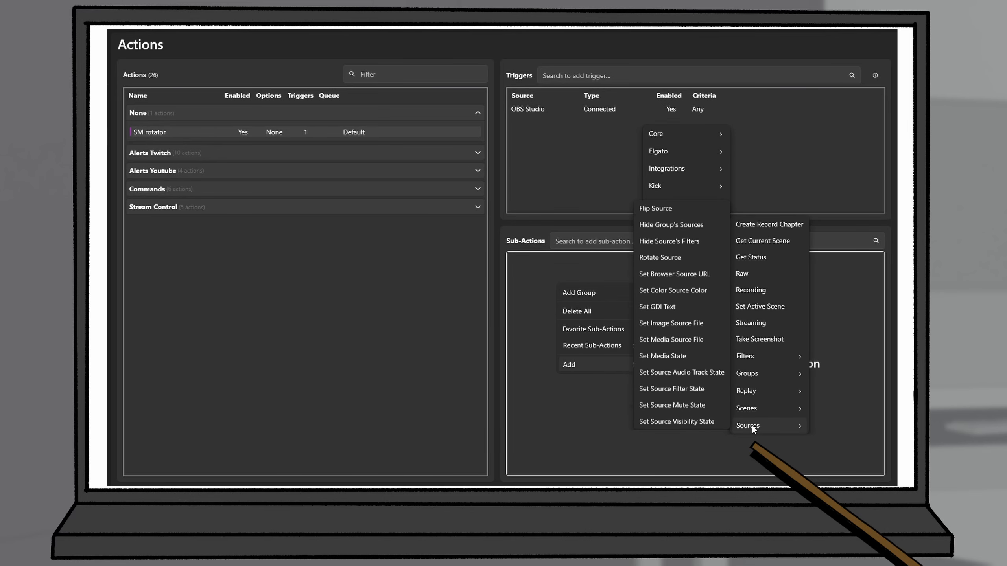
left_click(703, 422)
left_click(559, 223)
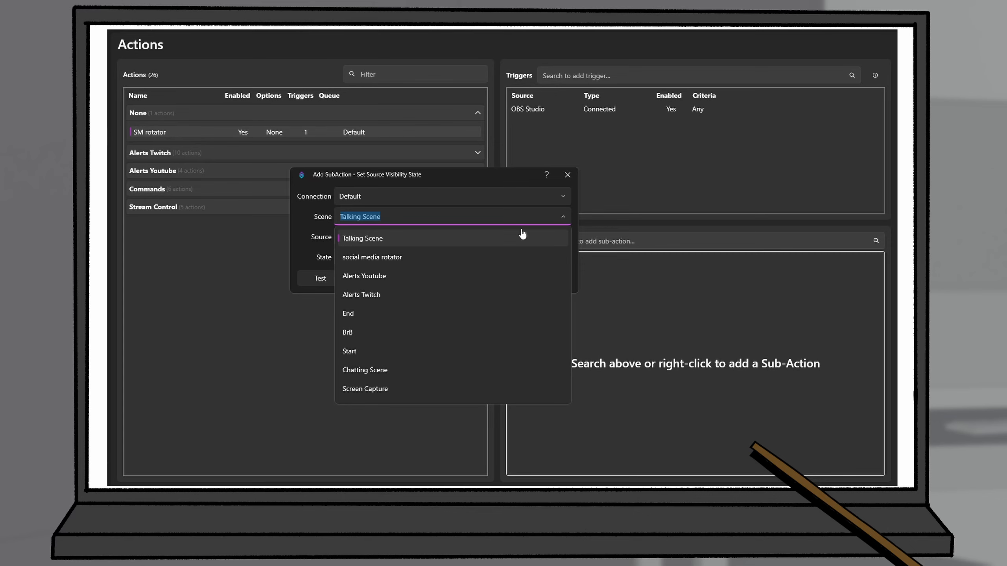
left_click(491, 256)
left_click(563, 237)
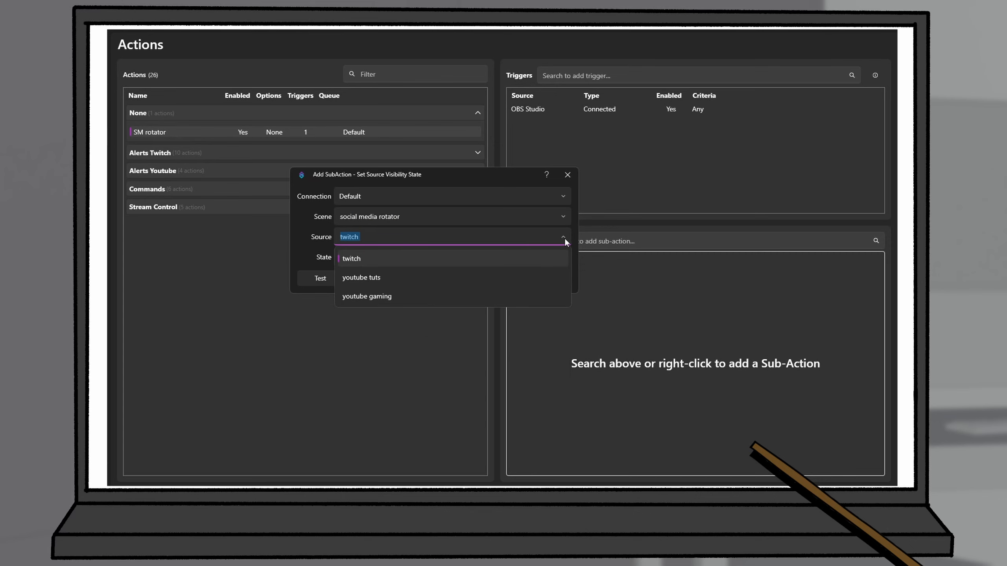
left_click(423, 258)
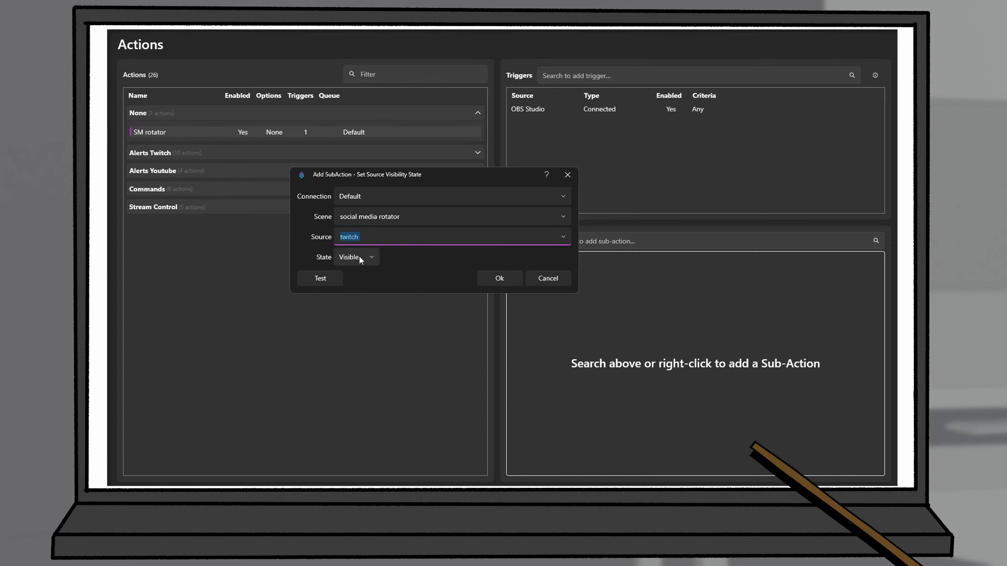
left_click(499, 274)
Duplicate the twitch visibility sub-action twice
right_click(553, 260)
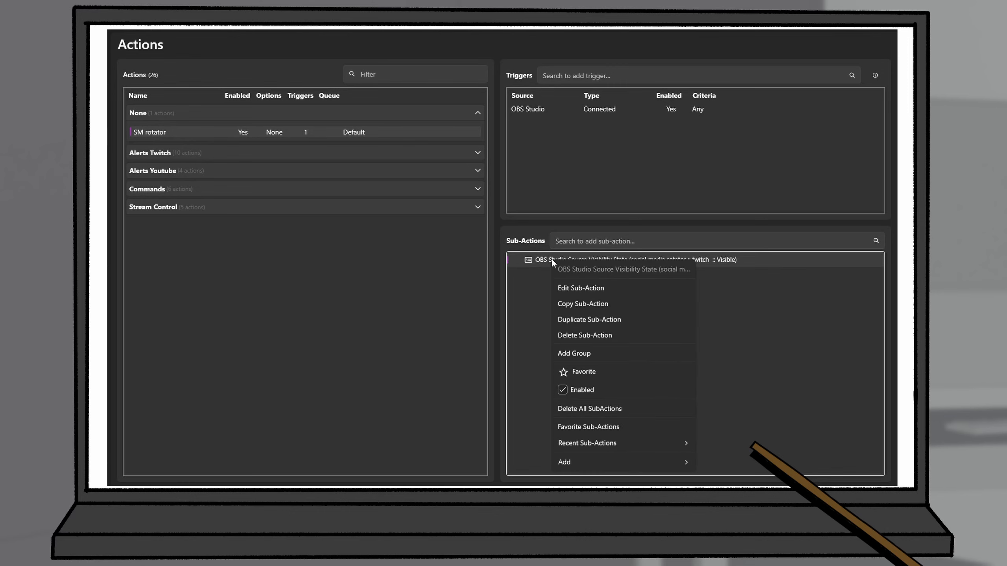
left_click(594, 317)
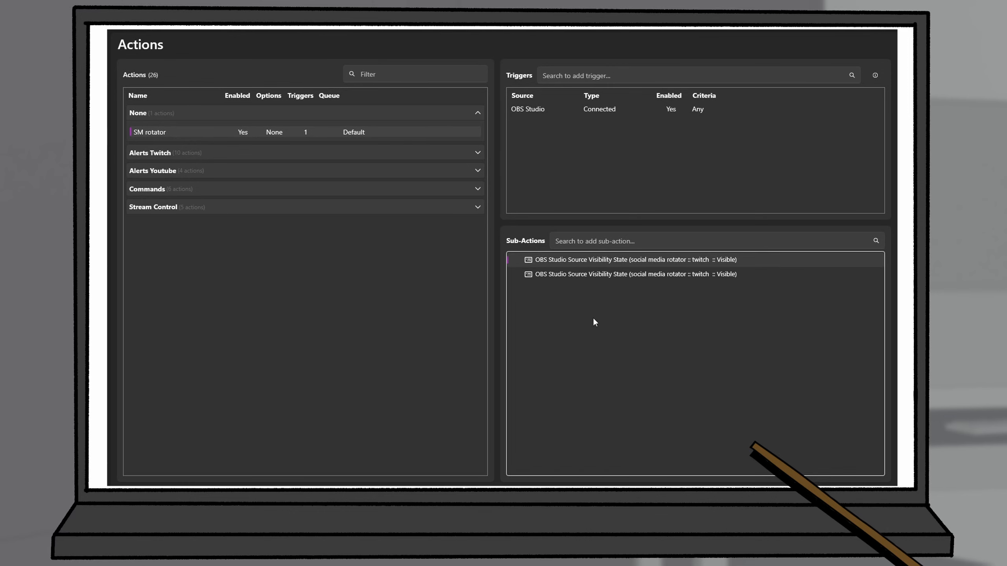
right_click(593, 275)
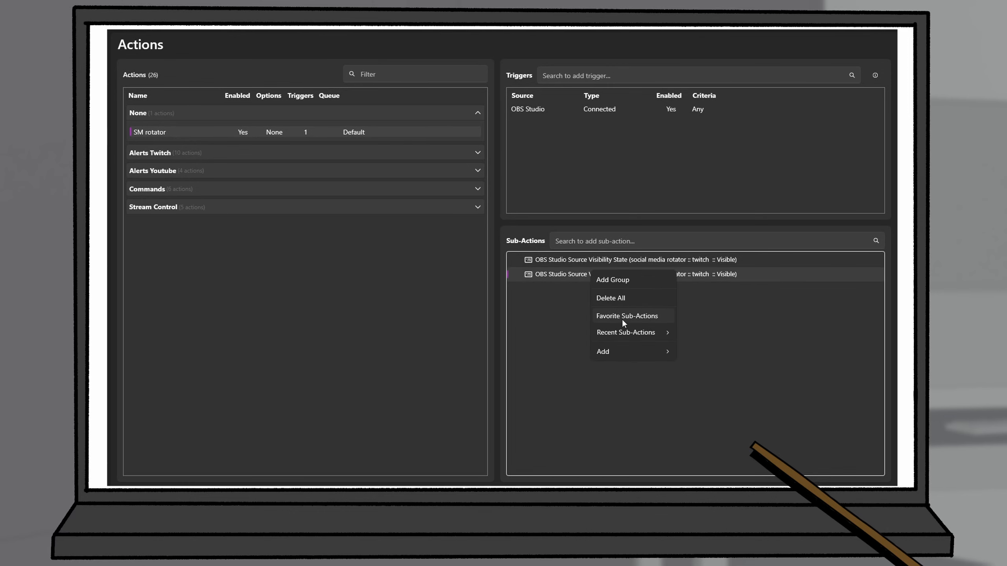
right_click(559, 276)
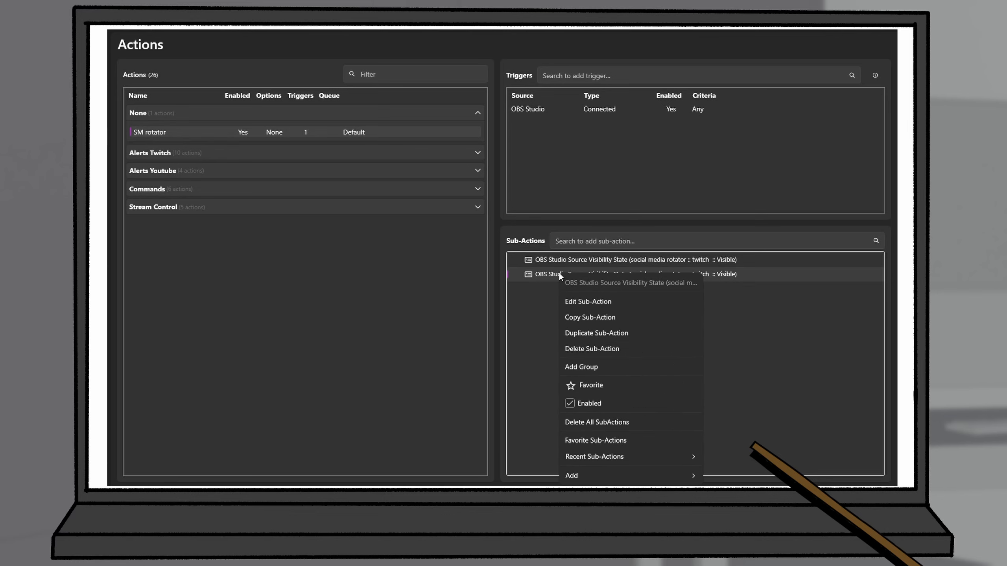
left_click(596, 333)
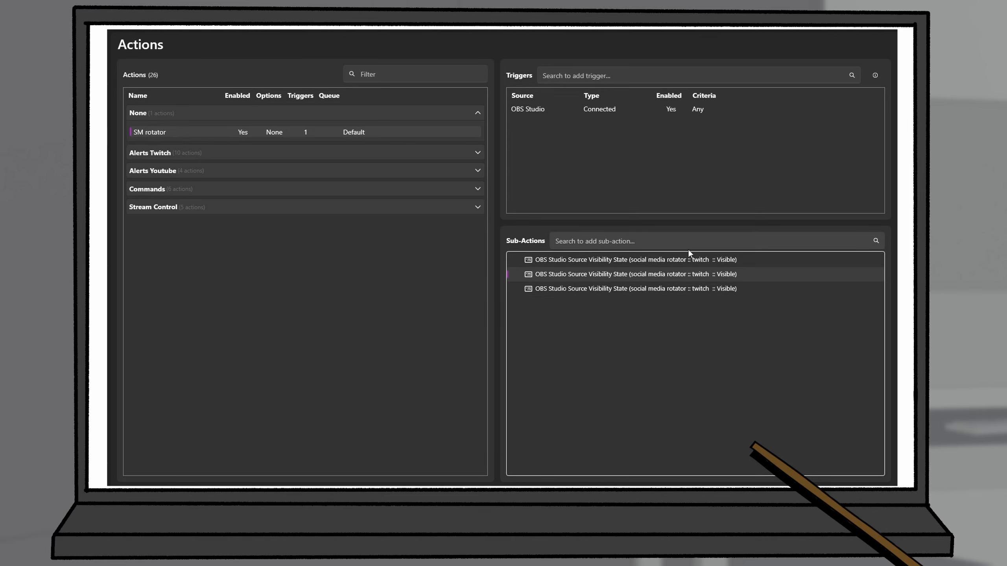
Change the second visibility sub-action's source to youtube tuts
double_click(689, 275)
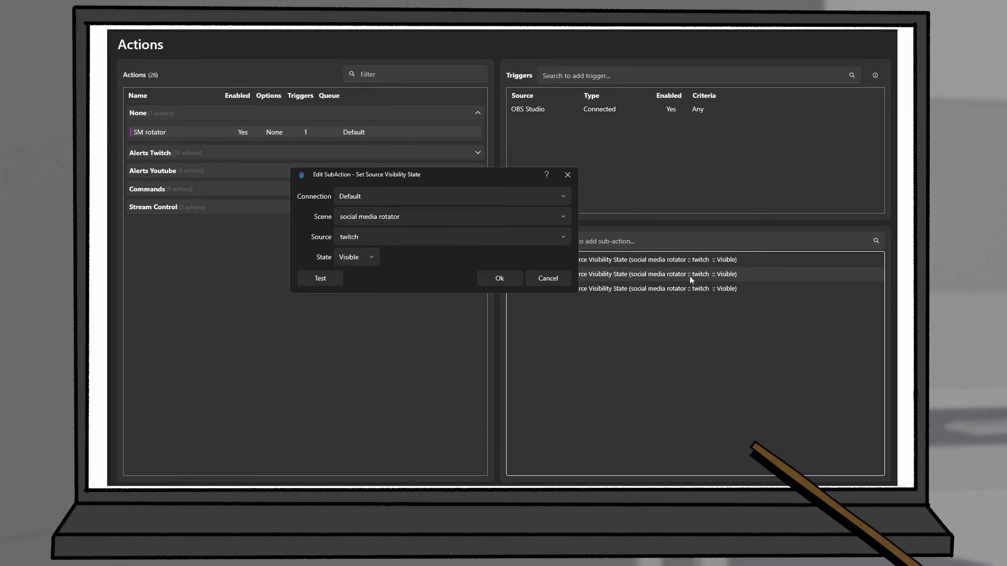
left_click(557, 240)
left_click(434, 281)
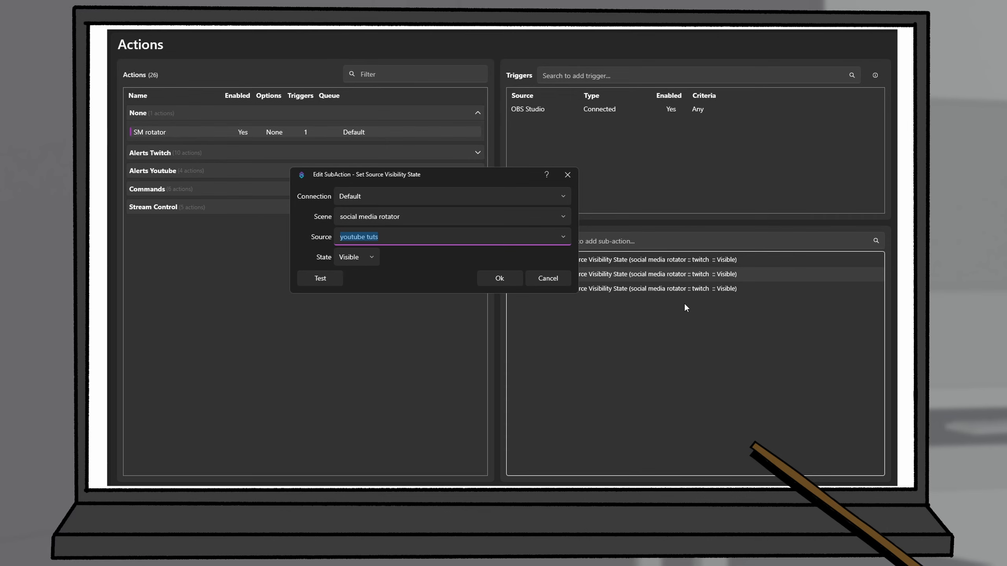
left_click(500, 278)
Change the third visibility sub-action's source to youtube gaming
double_click(715, 288)
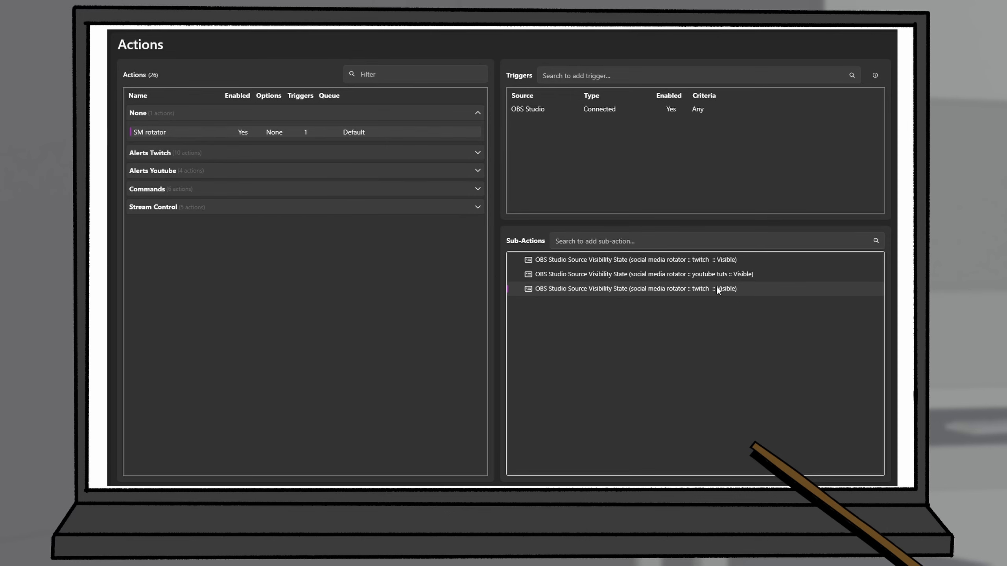
left_click(534, 237)
left_click(563, 237)
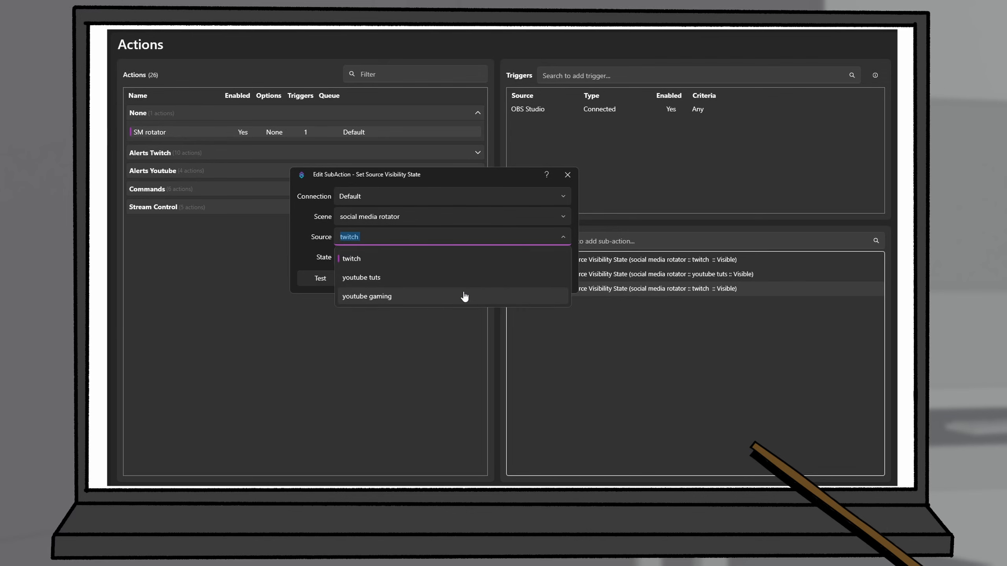
left_click(436, 295)
left_click(500, 278)
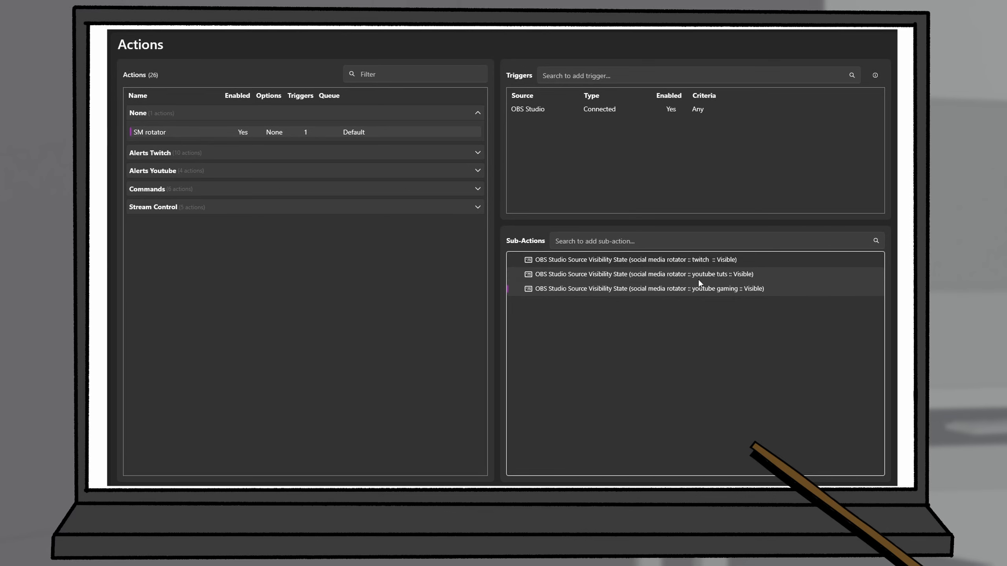
Set the state of both the youtube tuts and youtube gaming visibility sub-actions to Hidden
double_click(671, 275)
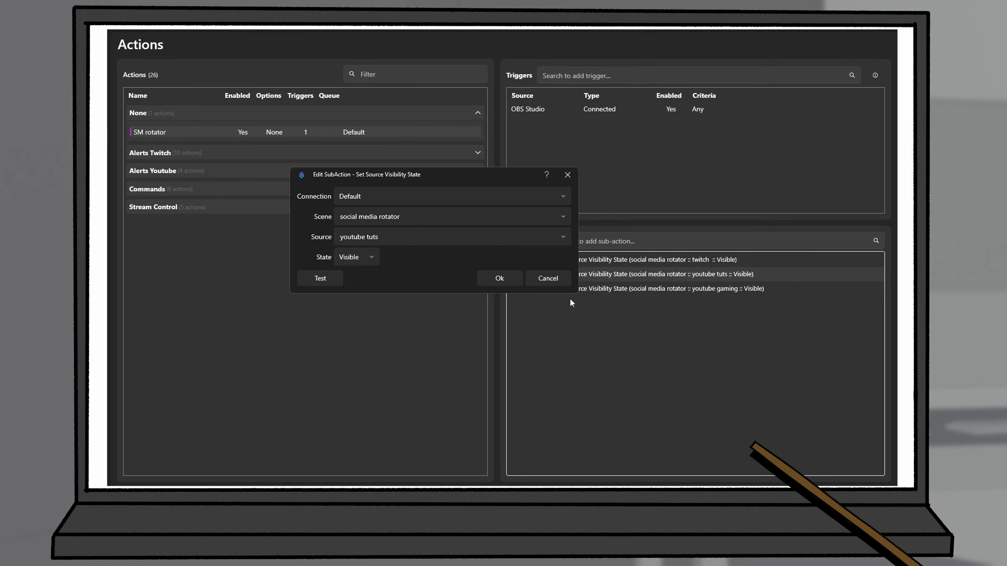
left_click(355, 258)
left_click(369, 296)
left_click(499, 279)
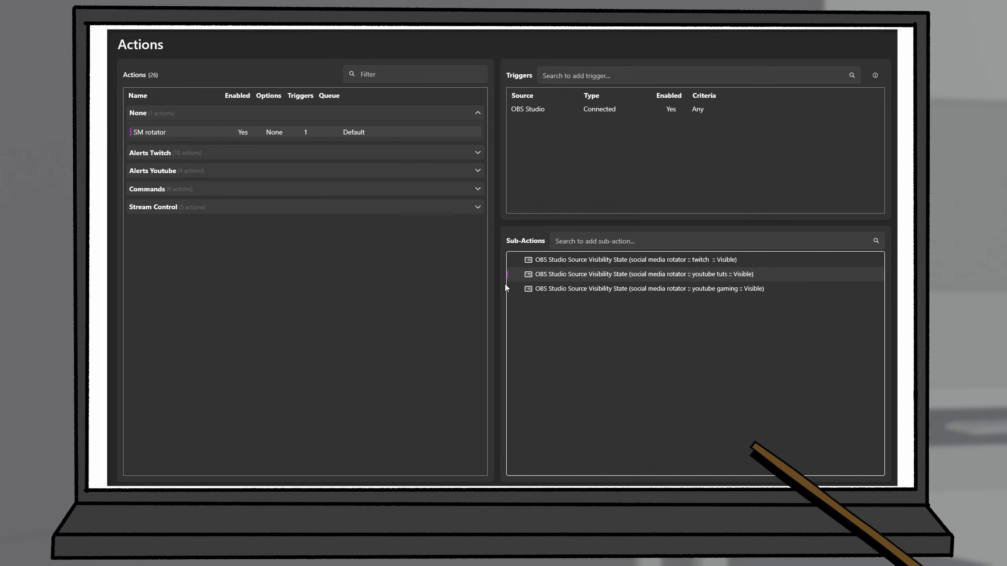
double_click(657, 291)
left_click(356, 257)
left_click(355, 297)
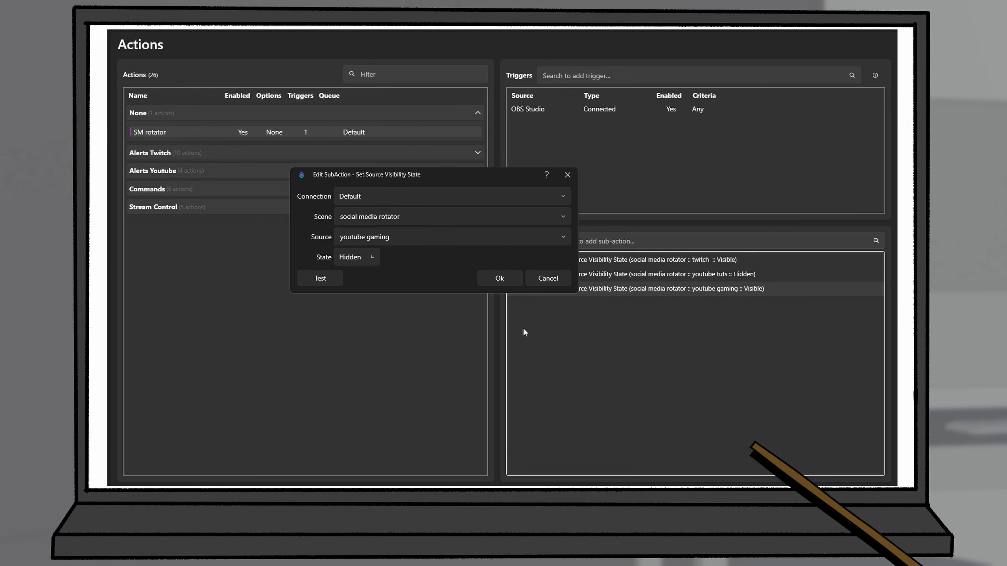
left_click(490, 282)
Add a core Delay sub-action of 3000 ms after the three visibility sub-actions
right_click(560, 316)
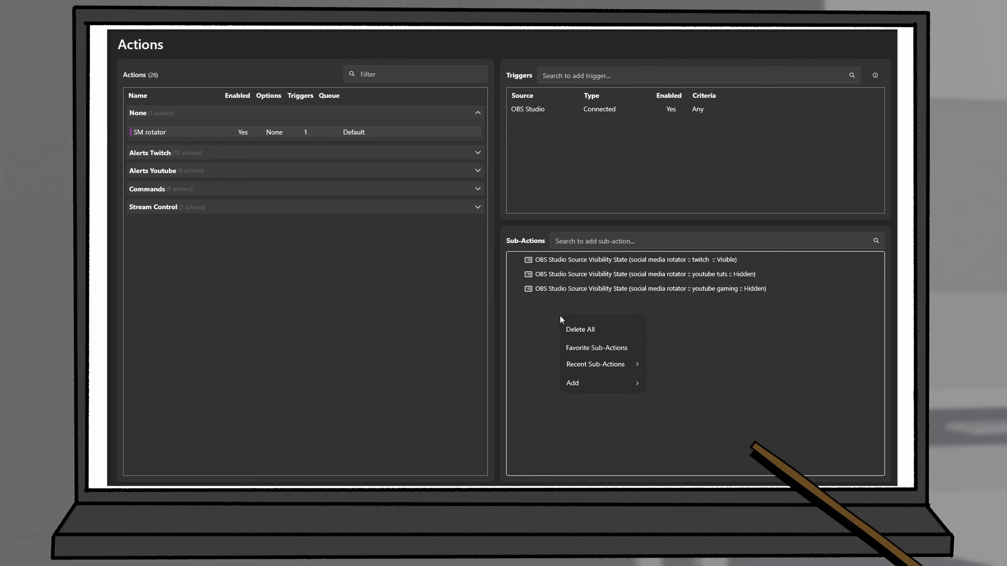
mouse_move(594, 402)
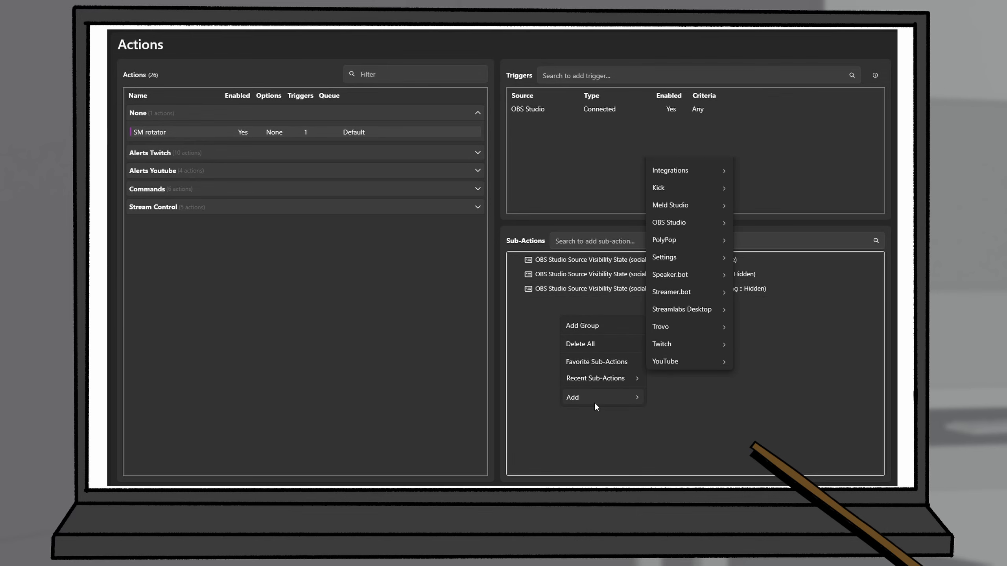
mouse_move(687, 165)
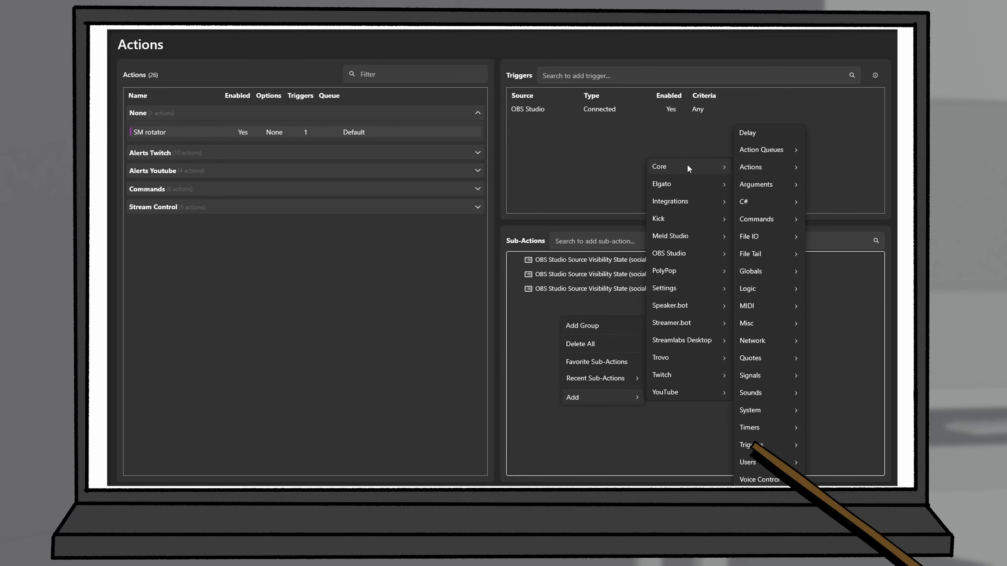
left_click(760, 131)
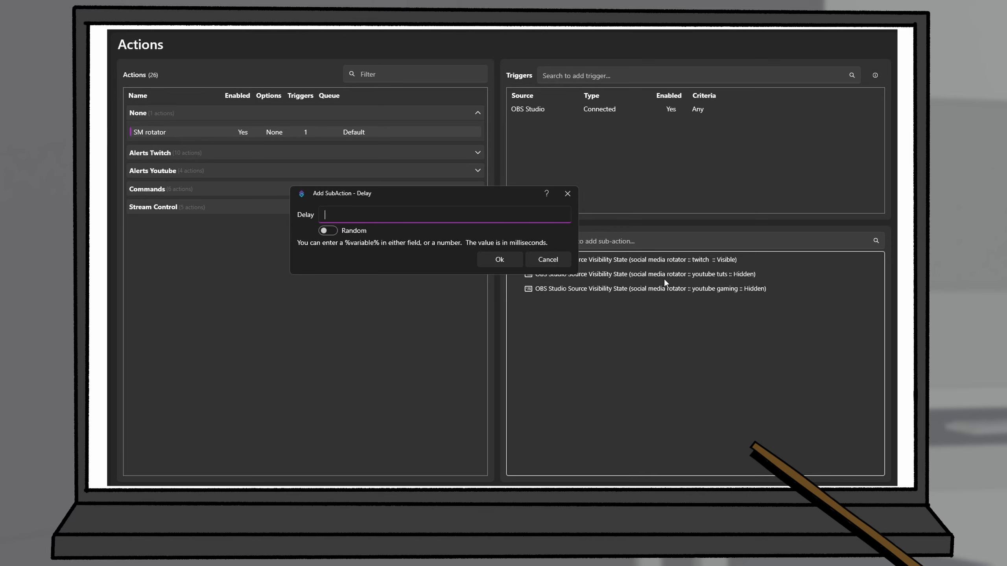
type("3000")
left_click(490, 257)
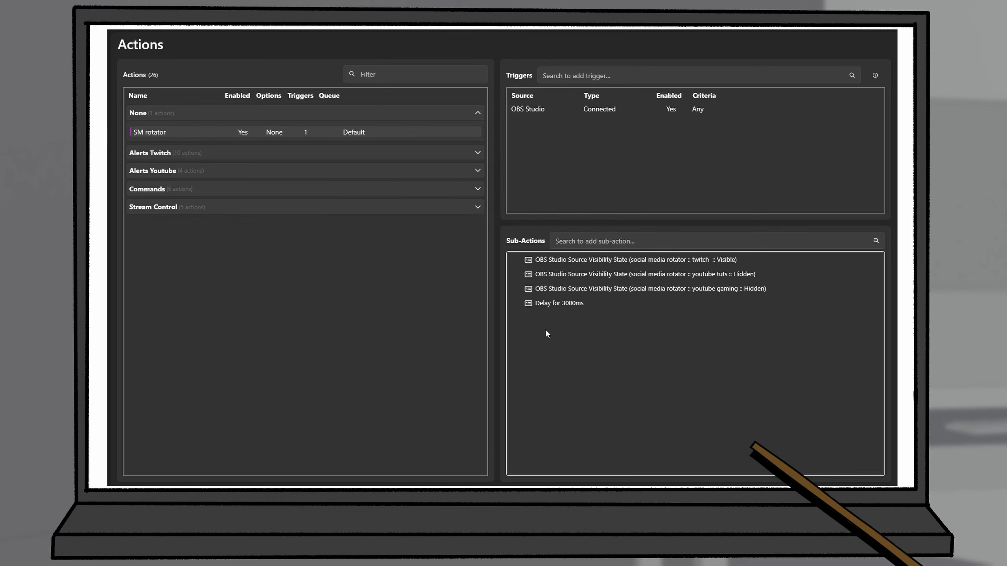
Duplicate the twitch, youtube tuts and youtube gaming visibility sub-actions in that order below the delay
right_click(576, 261)
left_click(611, 320)
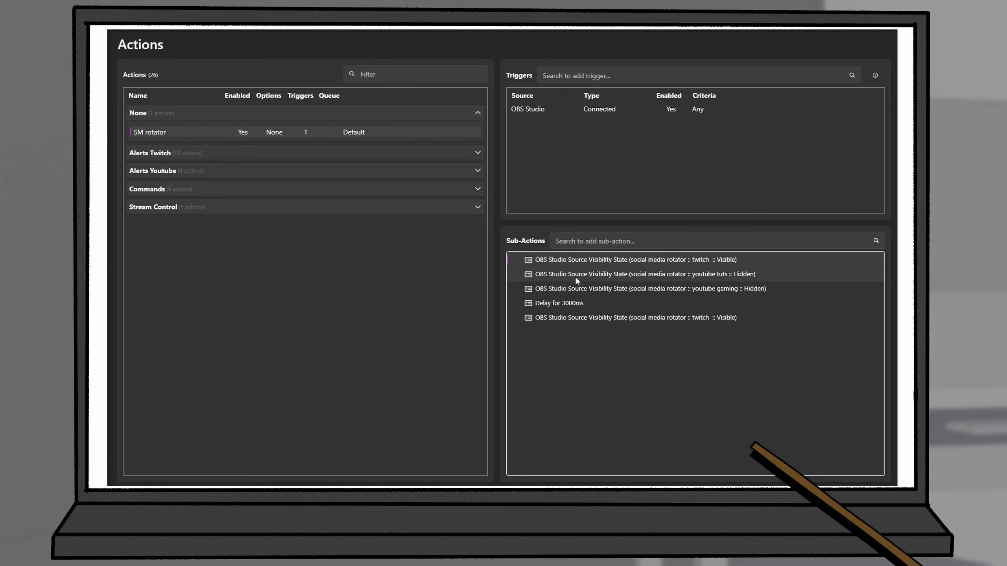
right_click(575, 275)
left_click(611, 333)
right_click(605, 289)
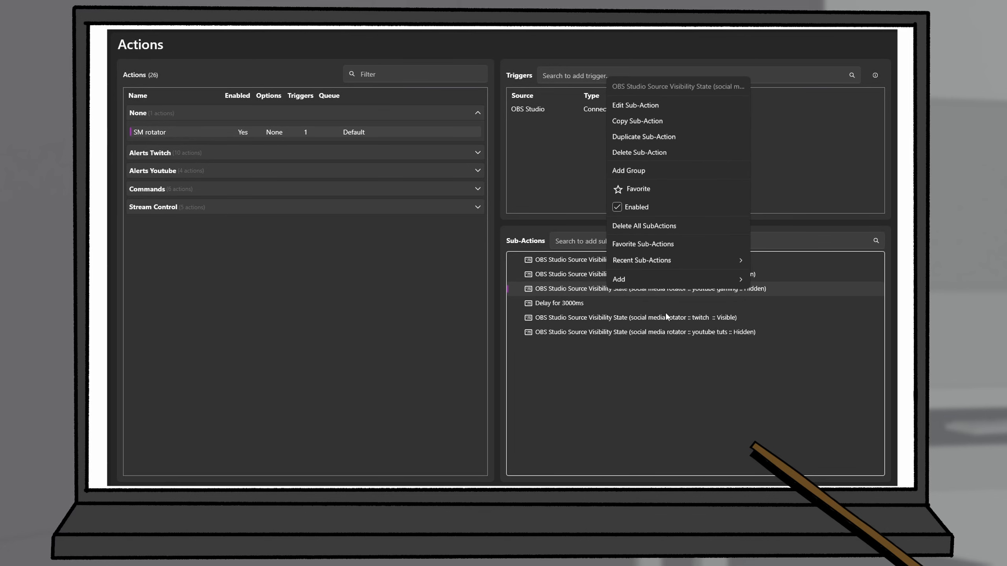
left_click(656, 137)
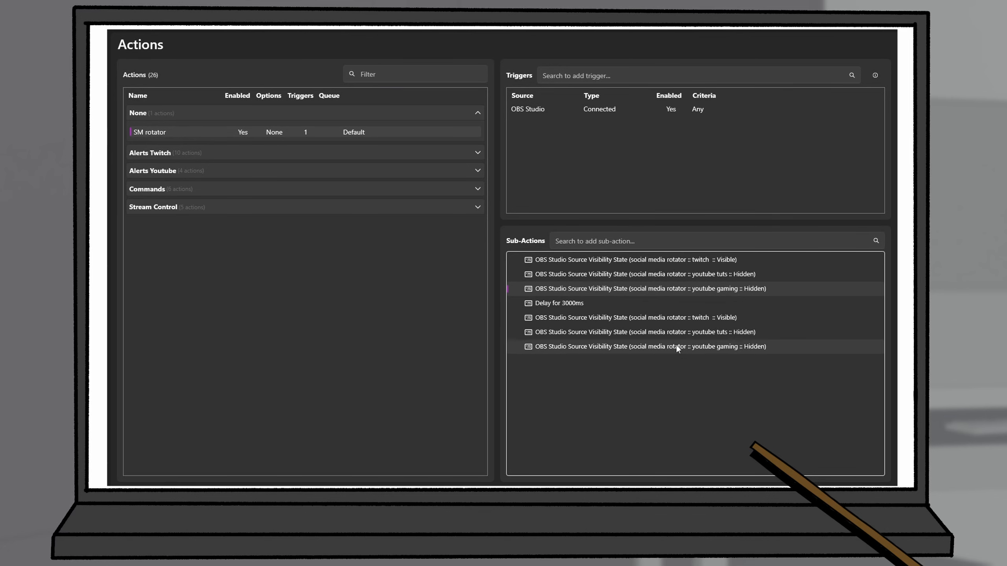
In the second group of visibility sub-actions, set twitch to Hidden and youtube tuts to Visible
double_click(647, 321)
left_click(368, 262)
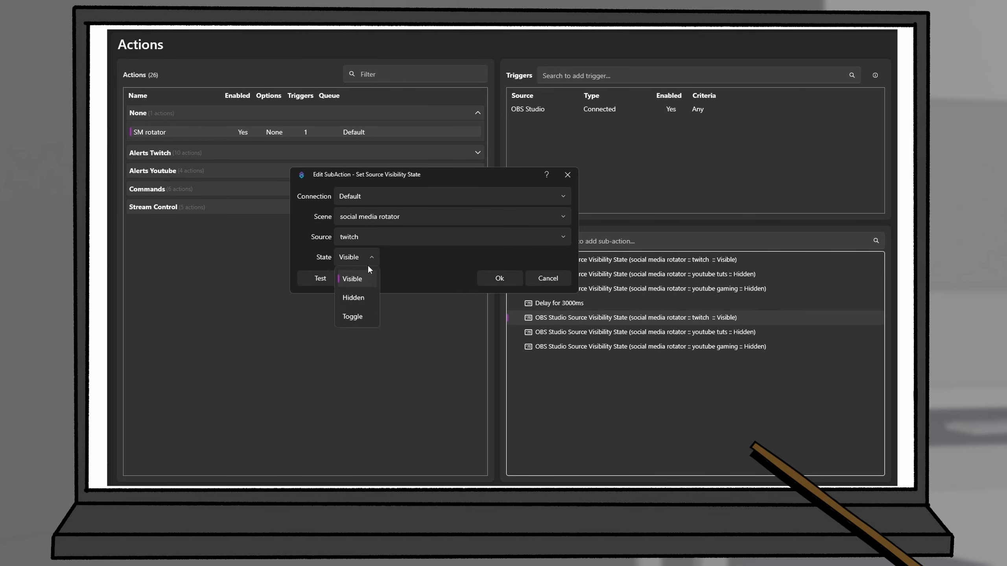
left_click(358, 304)
left_click(500, 276)
double_click(681, 335)
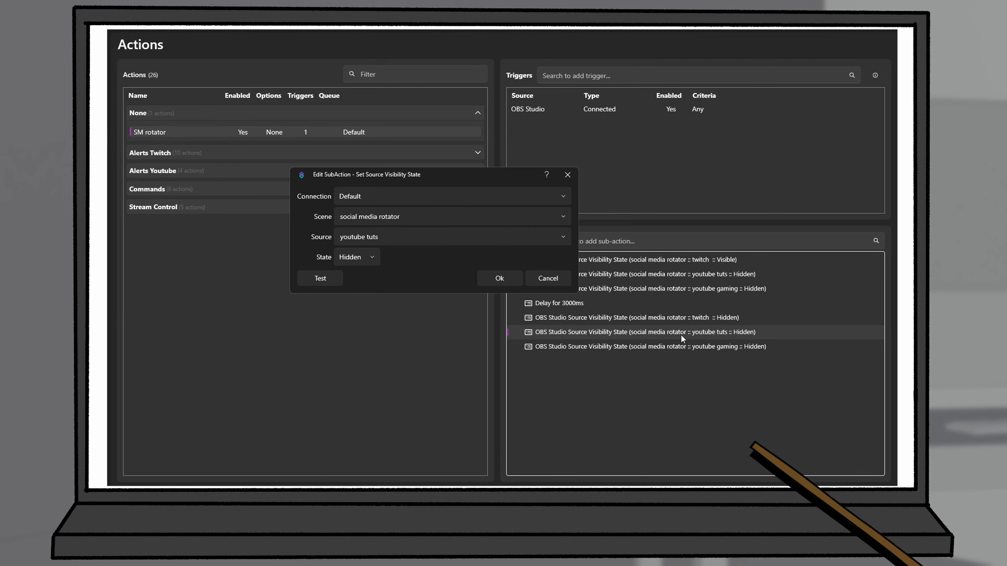
left_click(374, 258)
left_click(365, 288)
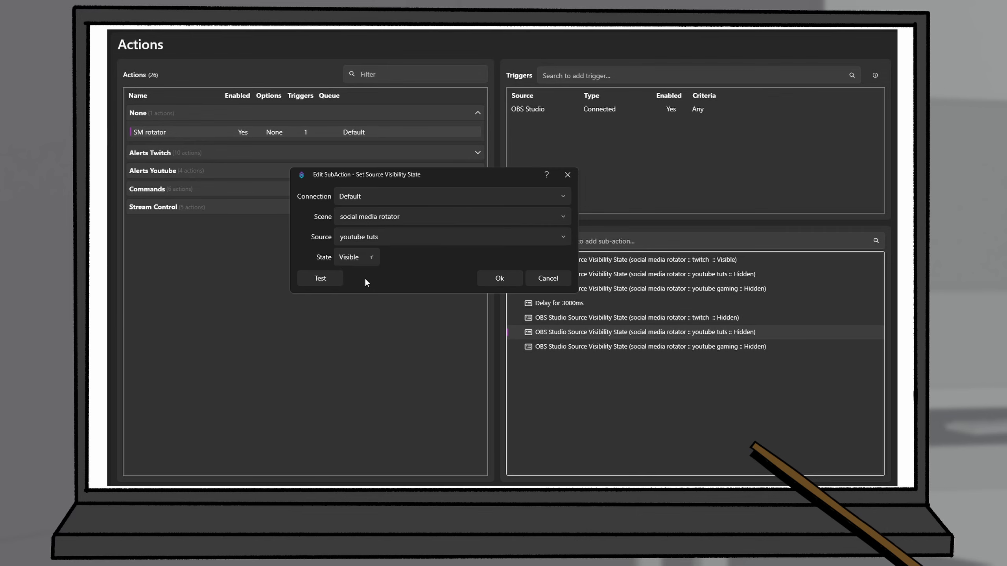
left_click(500, 279)
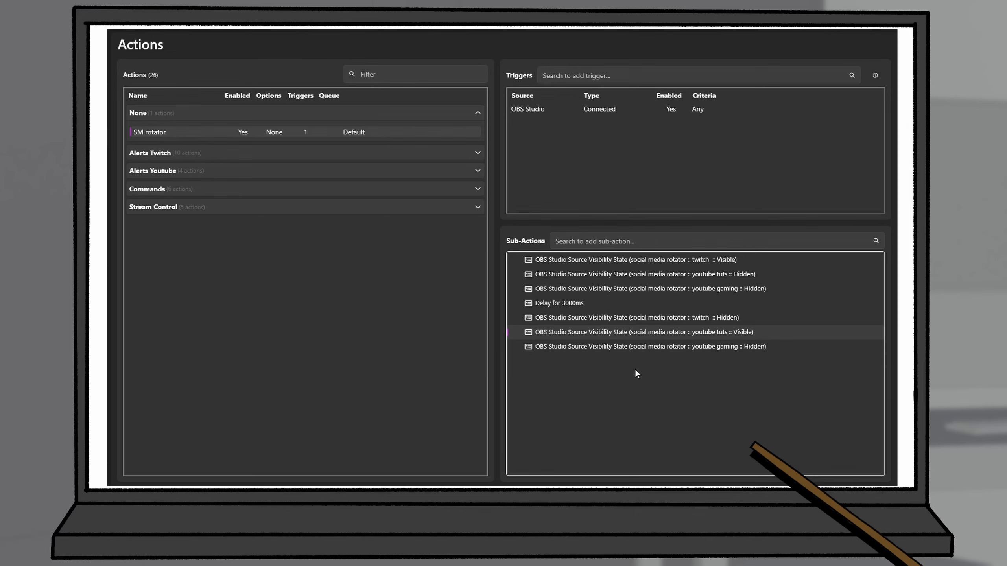
Duplicate the 3000 ms delay and the second group's twitch, youtube tuts and youtube gaming visibility sub-actions at the end of the list
right_click(566, 303)
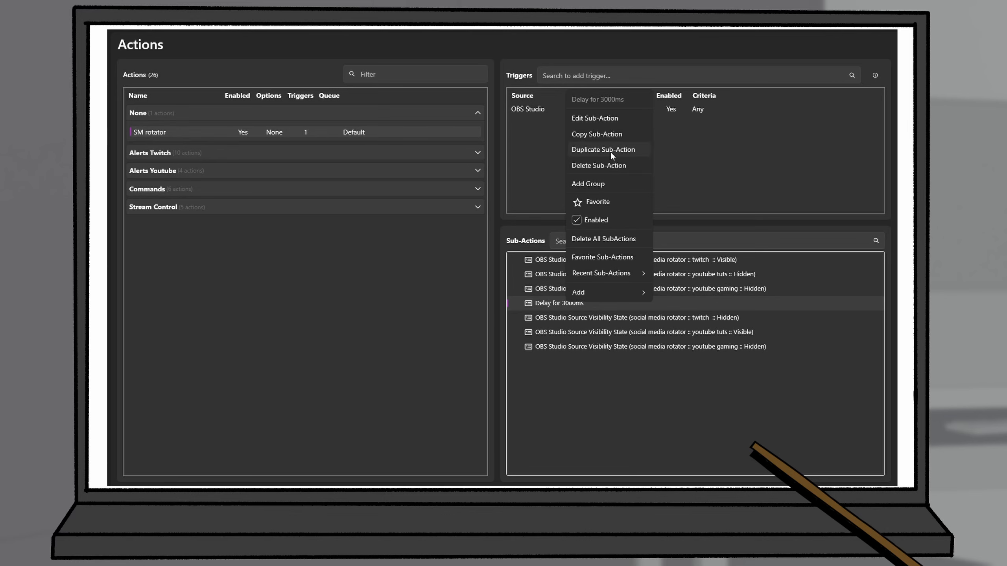
left_click(602, 150)
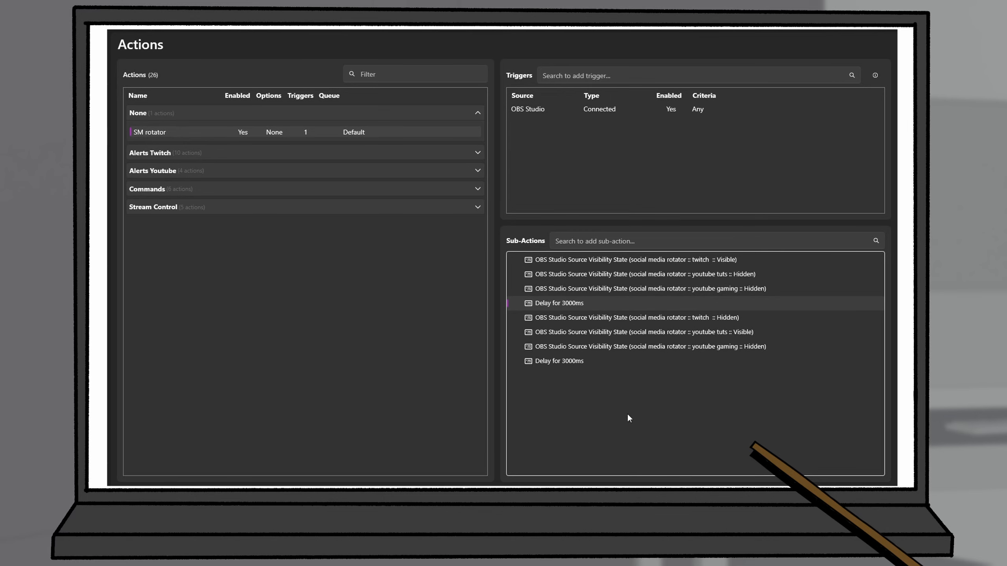
right_click(605, 318)
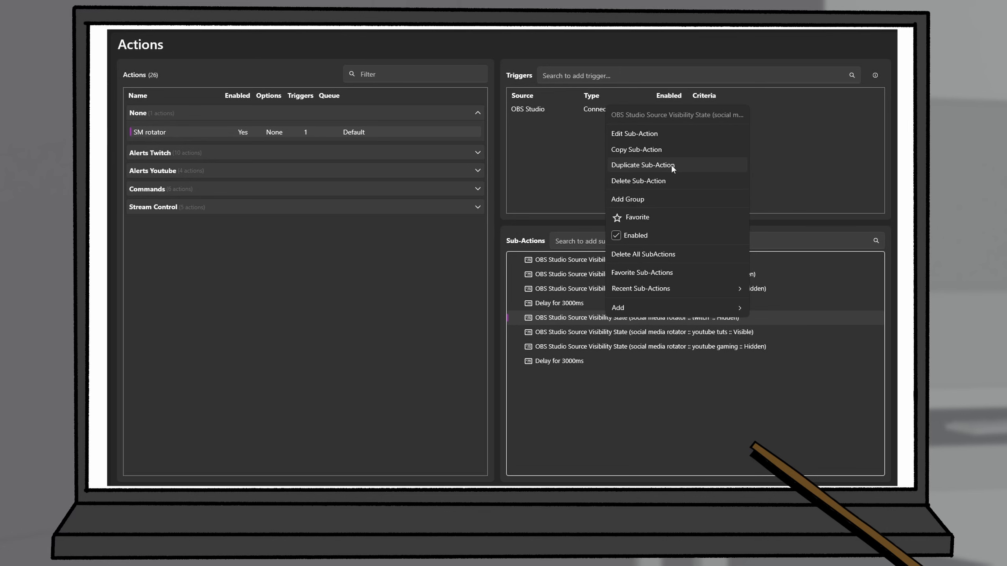
left_click(671, 165)
right_click(609, 333)
left_click(666, 183)
right_click(632, 344)
left_click(685, 193)
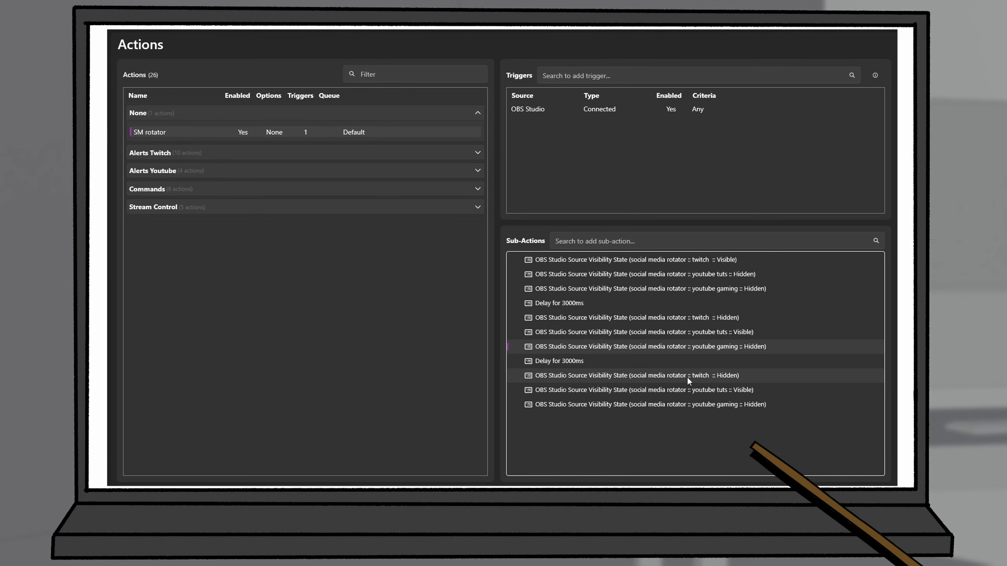
In the third group of visibility sub-actions, set youtube tuts to Hidden and youtube gaming to Visible
double_click(723, 392)
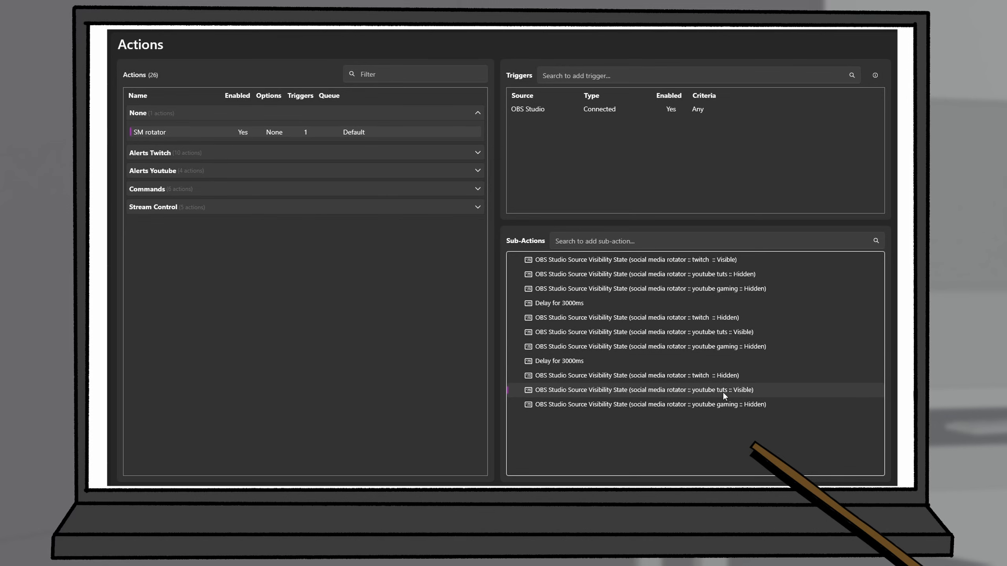
left_click(349, 257)
left_click(354, 297)
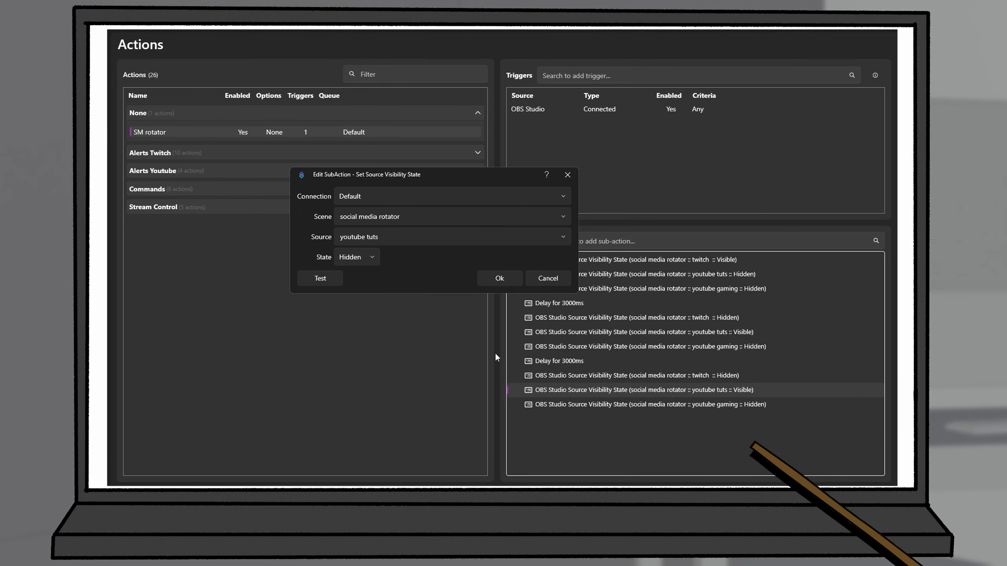
left_click(502, 278)
double_click(678, 405)
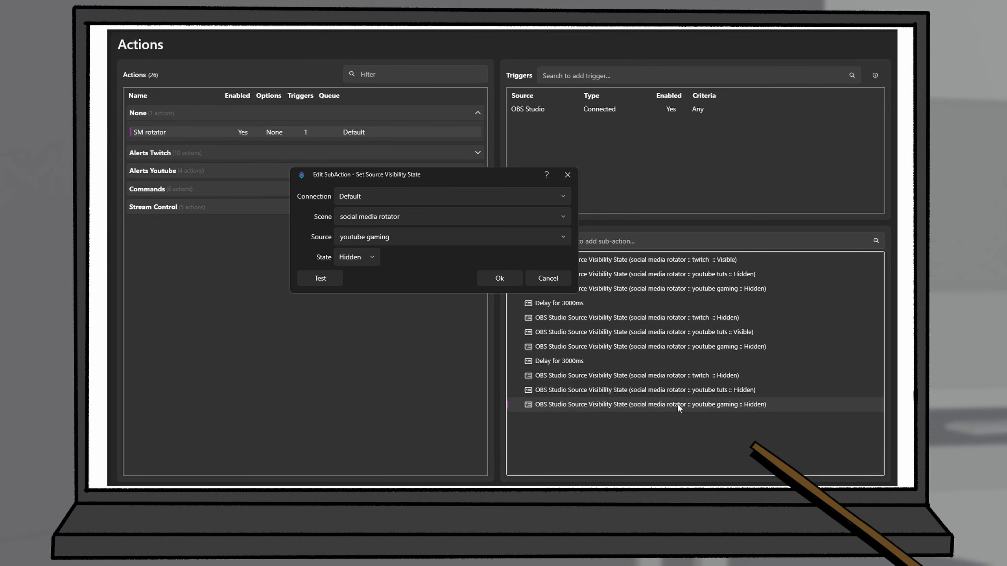
left_click(374, 256)
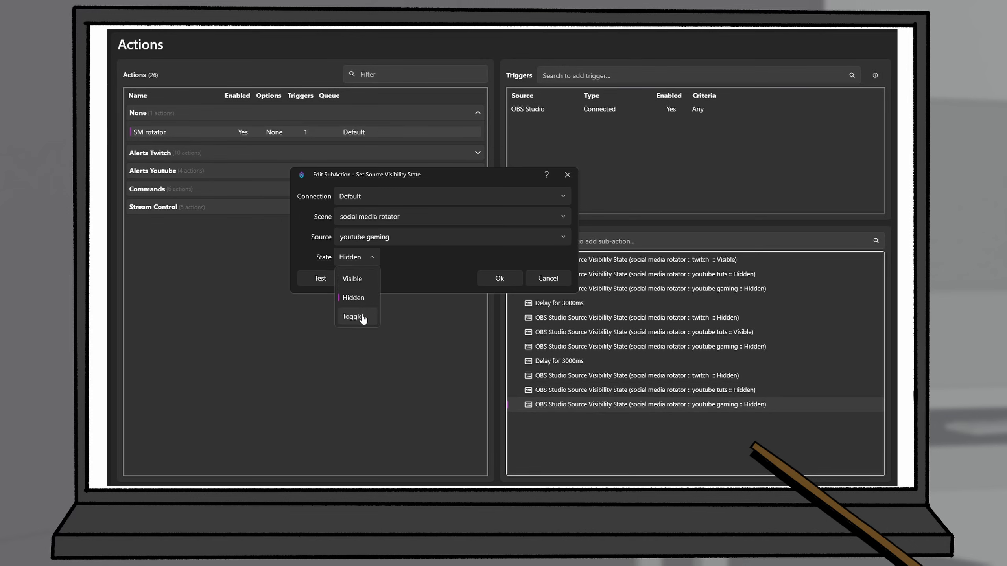
left_click(357, 283)
left_click(500, 278)
Append a duplicate of the 3000 ms delay and a core Run Action sub-action for SM rotator with Run Action Immediately off
right_click(571, 361)
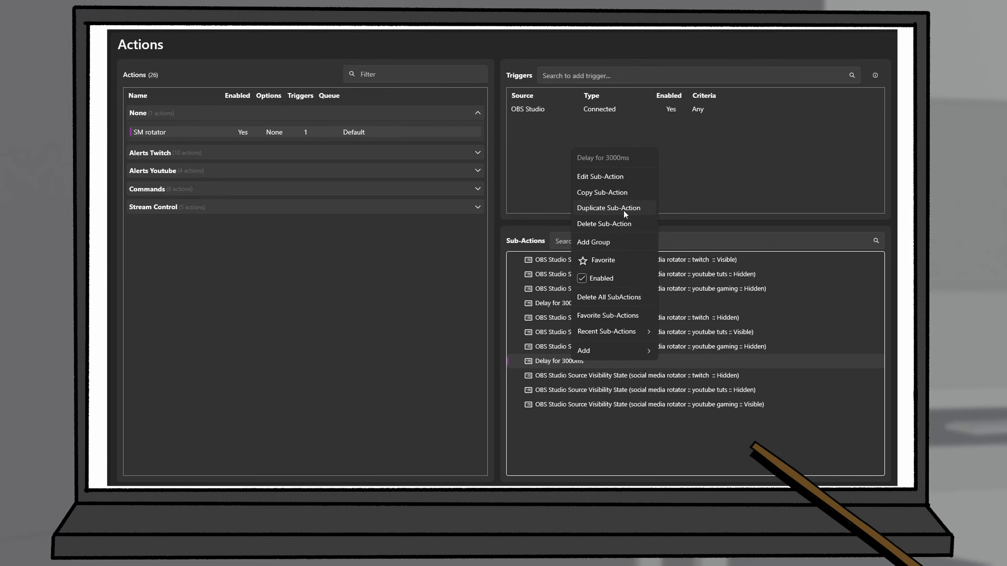
left_click(623, 210)
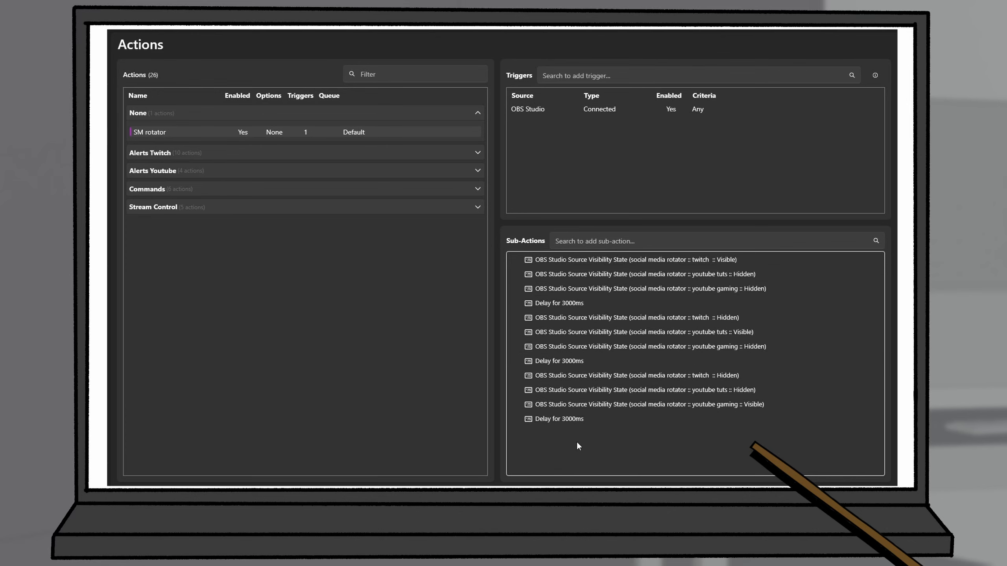
right_click(576, 437)
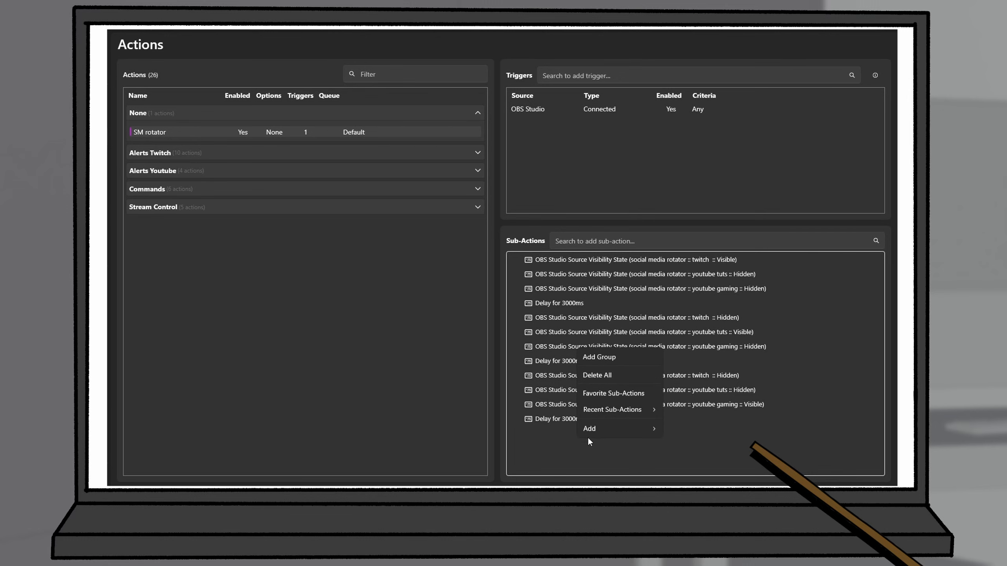
mouse_move(600, 430)
mouse_move(724, 195)
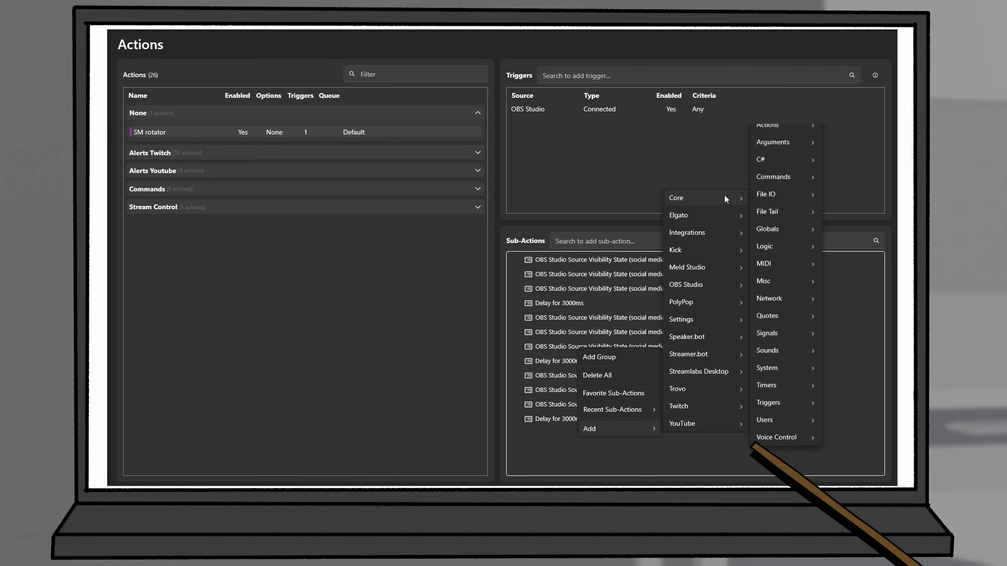
mouse_move(772, 167)
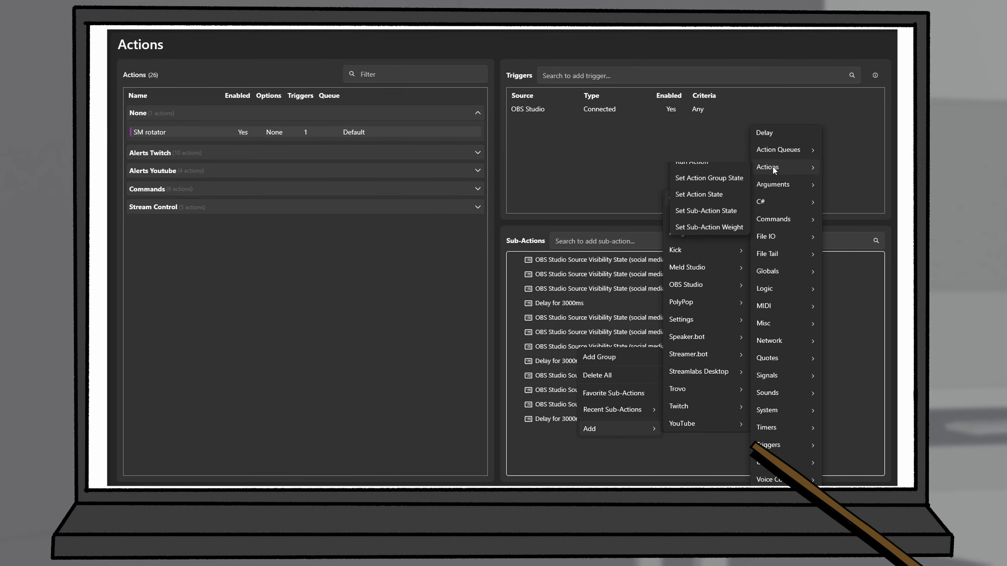
left_click(692, 204)
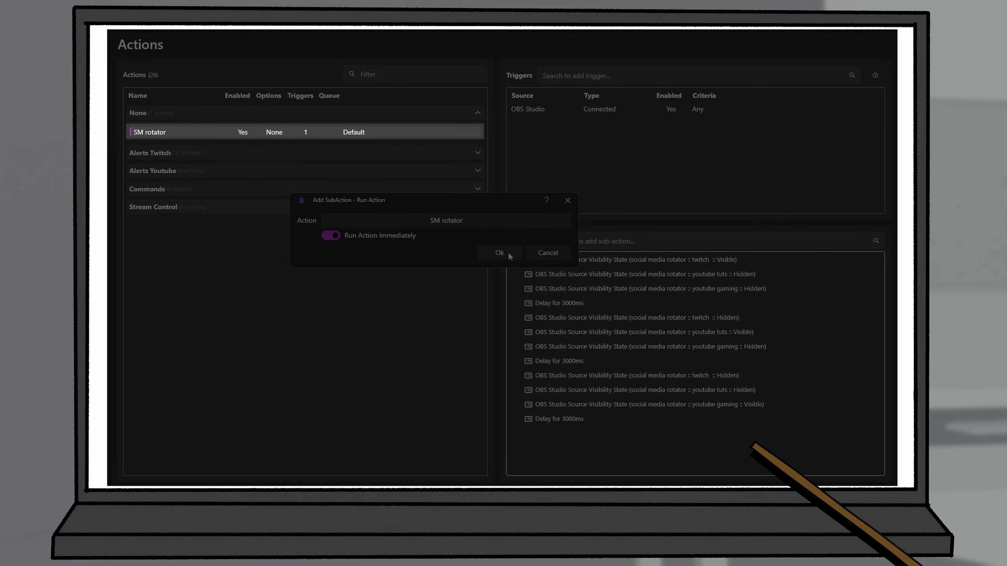
left_click(508, 252)
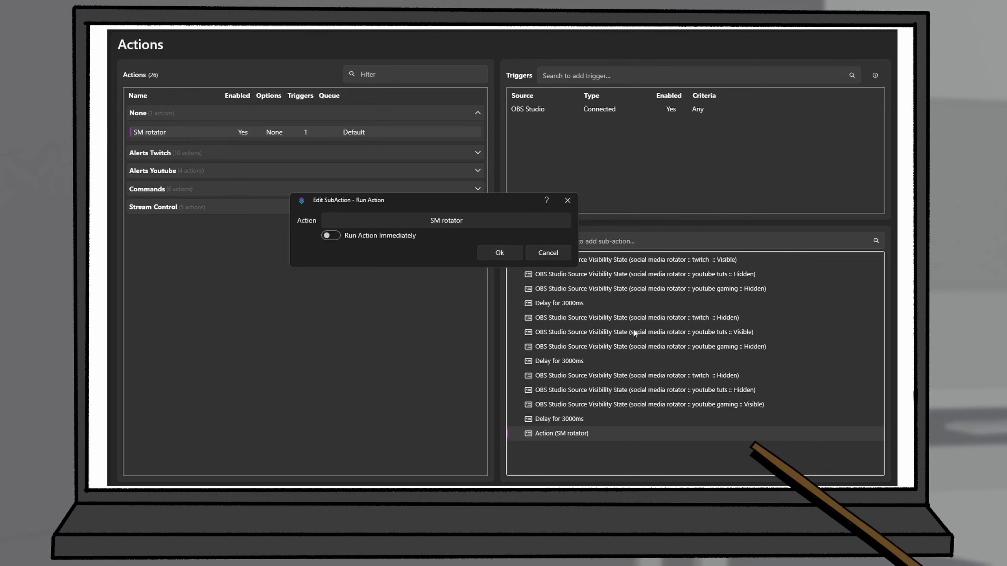
left_click(499, 254)
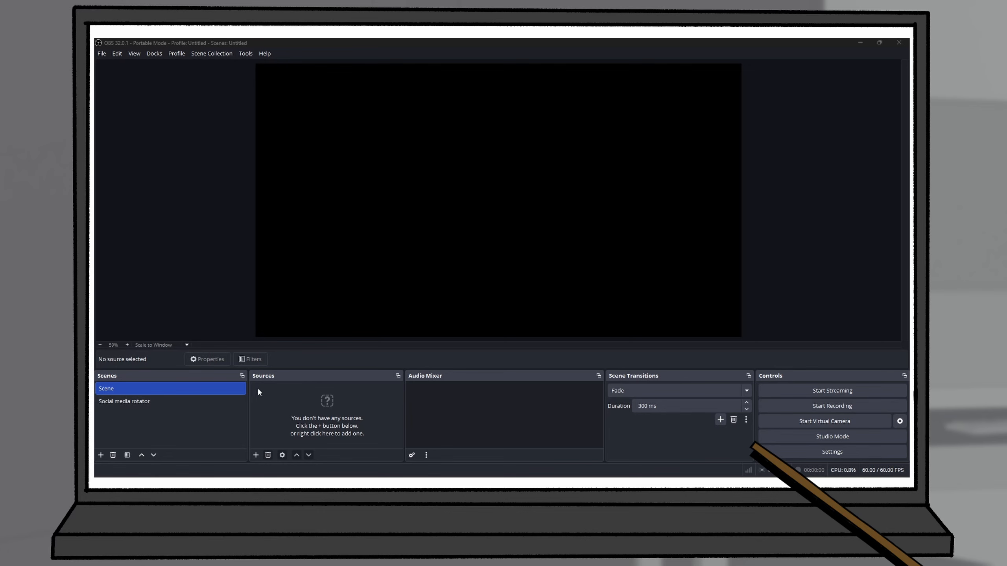
In OBS, add the existing Social media rotator scene as a visible source in the scene named Scene
right_click(275, 399)
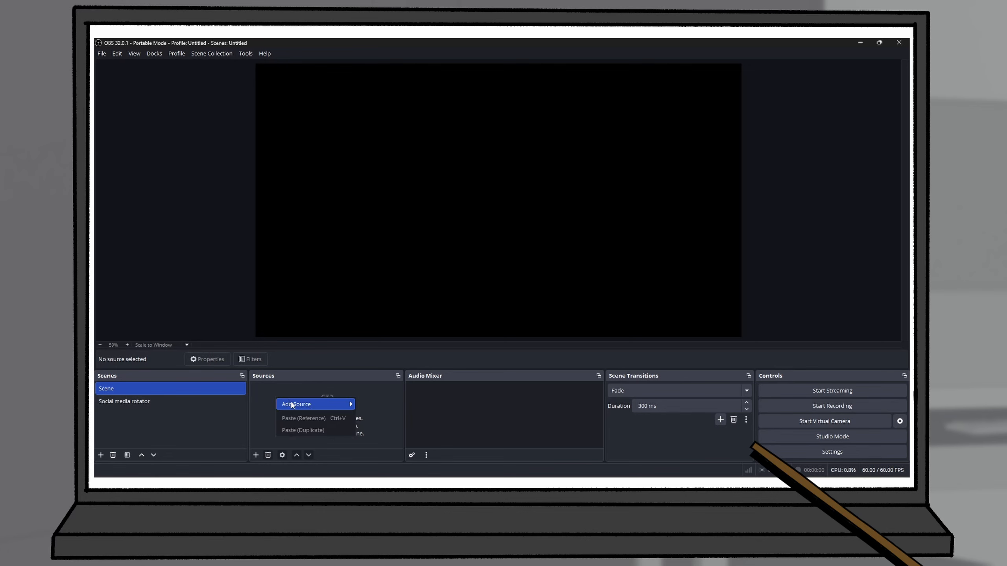
mouse_move(292, 403)
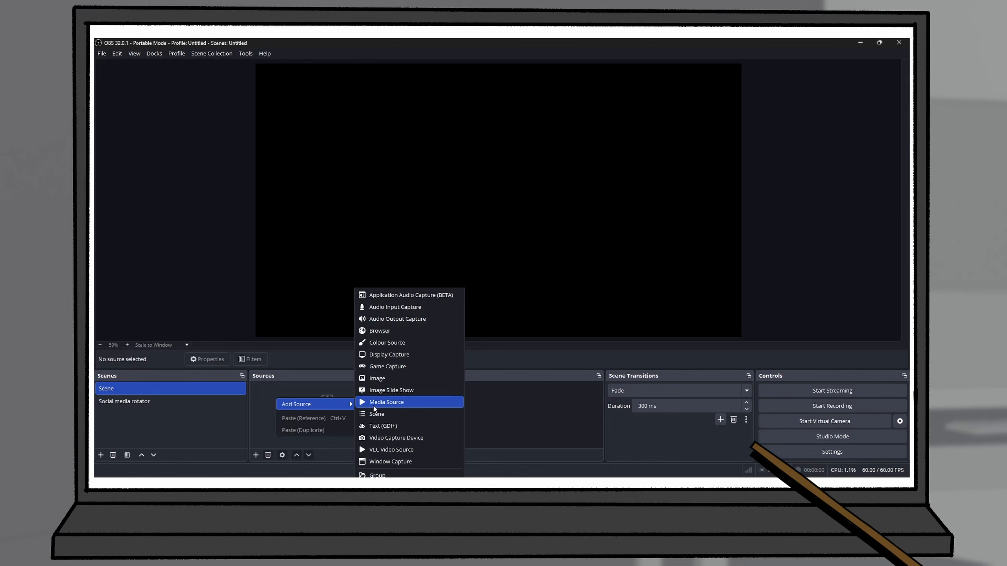
left_click(380, 416)
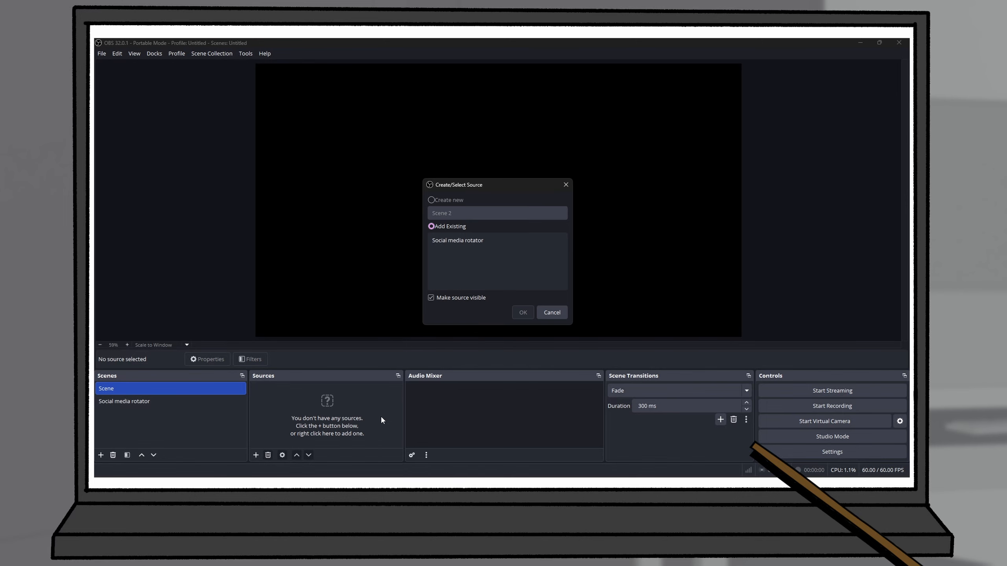
left_click(462, 230)
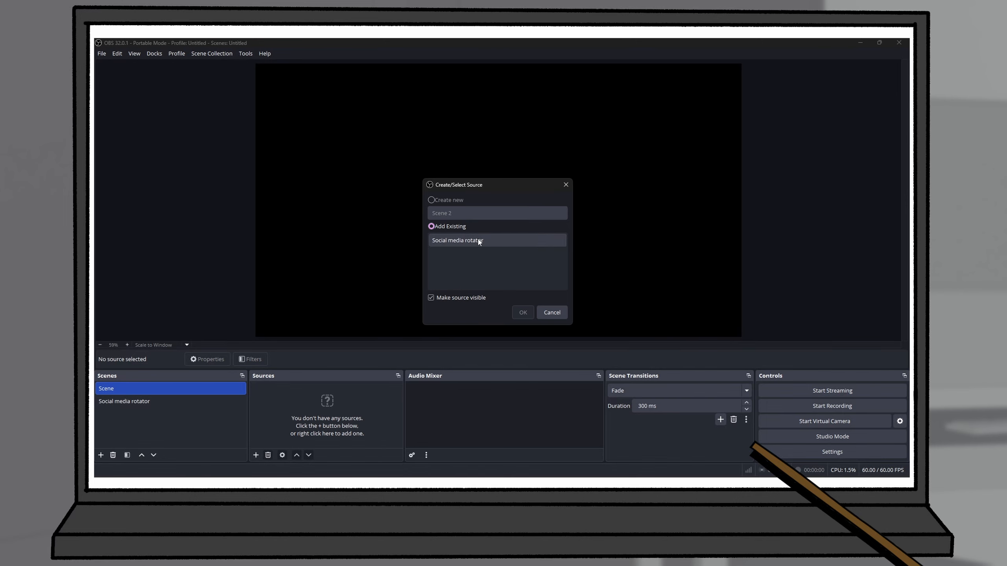
left_click(479, 242)
left_click(530, 312)
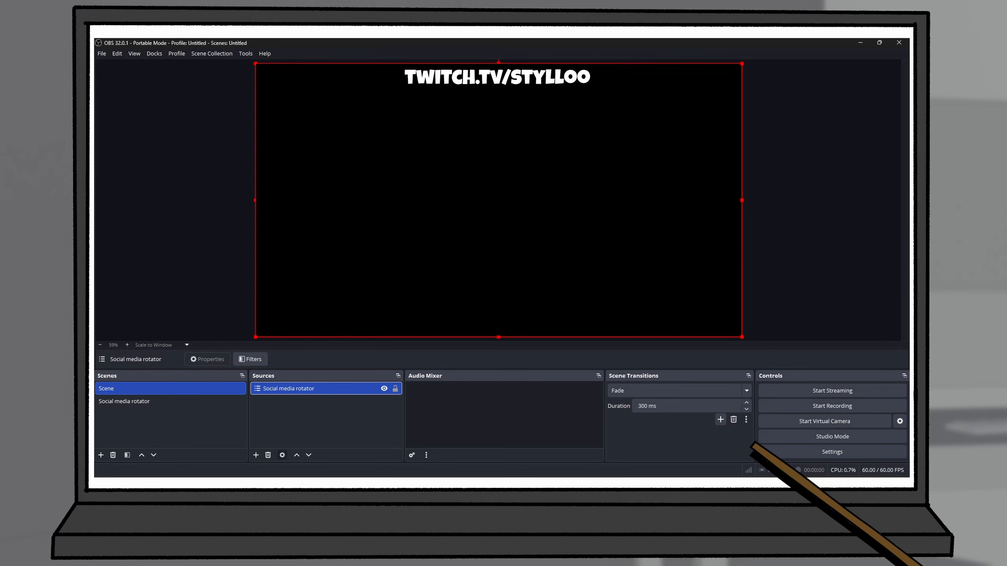